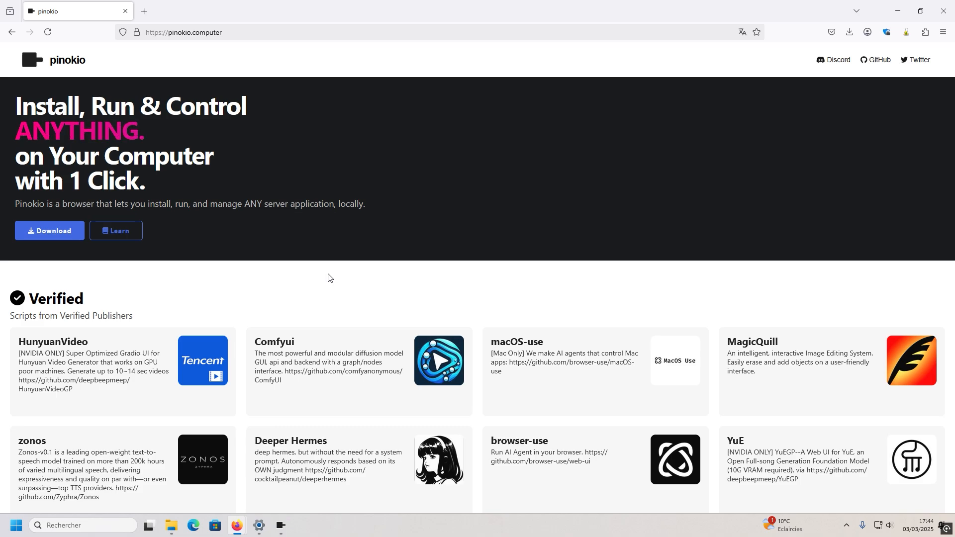
Open the Pinokio download instructions from its website and dismiss the page translation offer
click(51, 231)
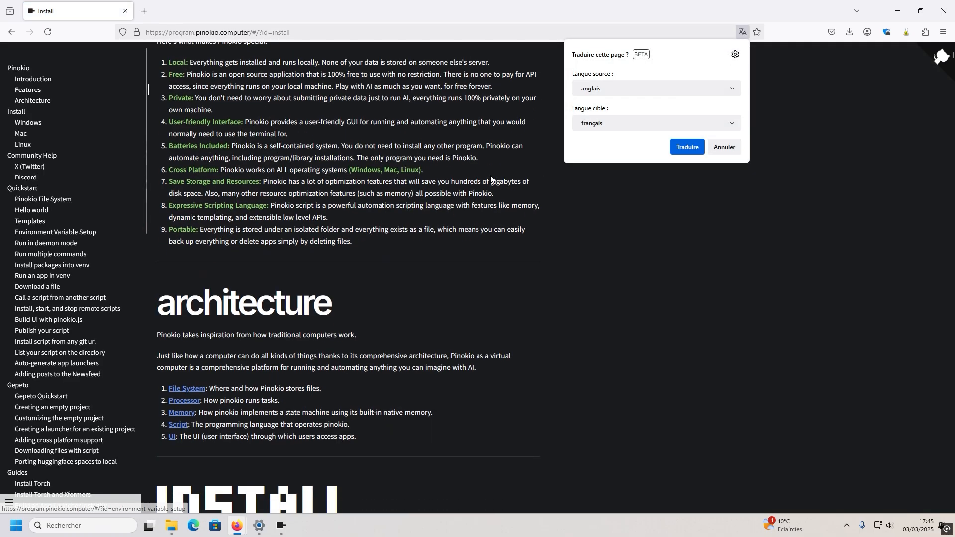
click(725, 146)
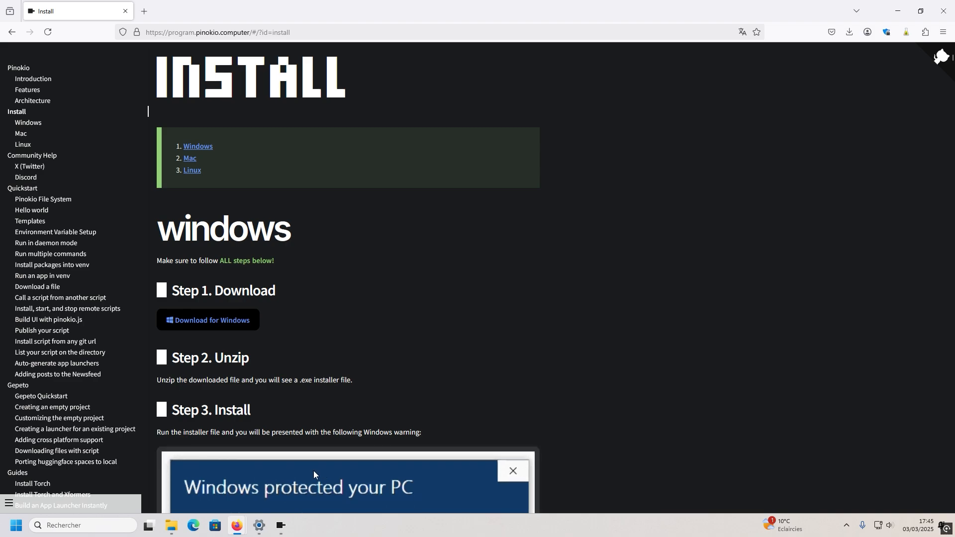
Switch to the Pinokio app and look through the whole list of downloaded apps
click(280, 525)
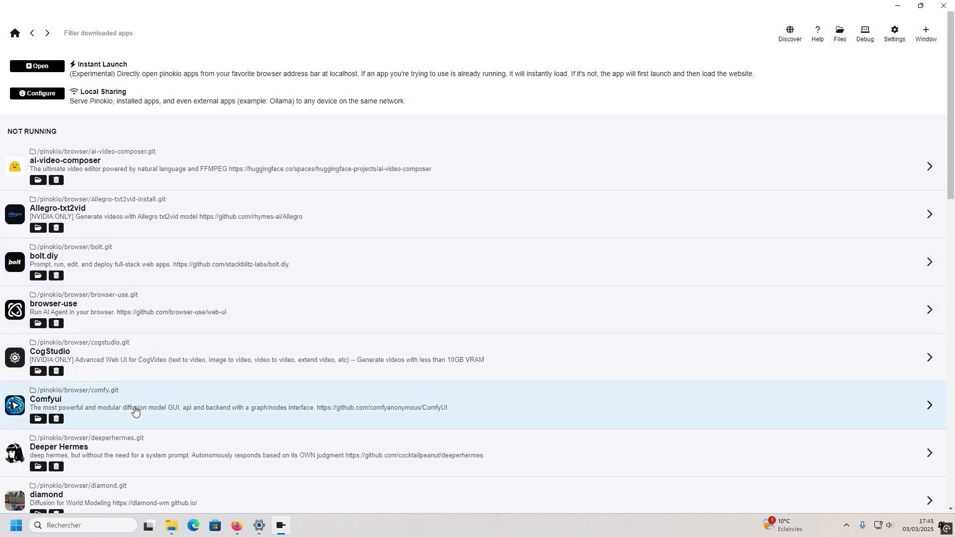
scroll(135, 410, down, 4)
scroll(137, 408, down, 4)
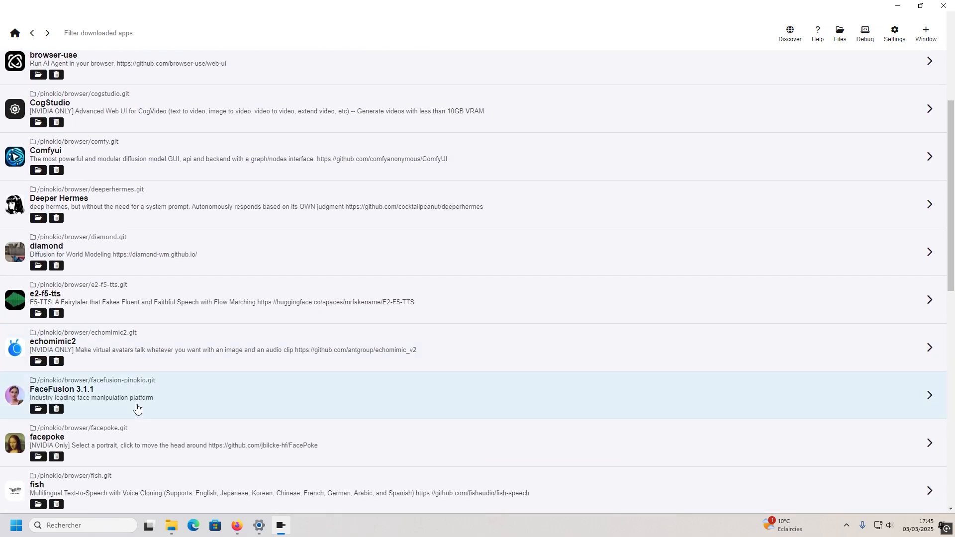
scroll(137, 405, down, 3)
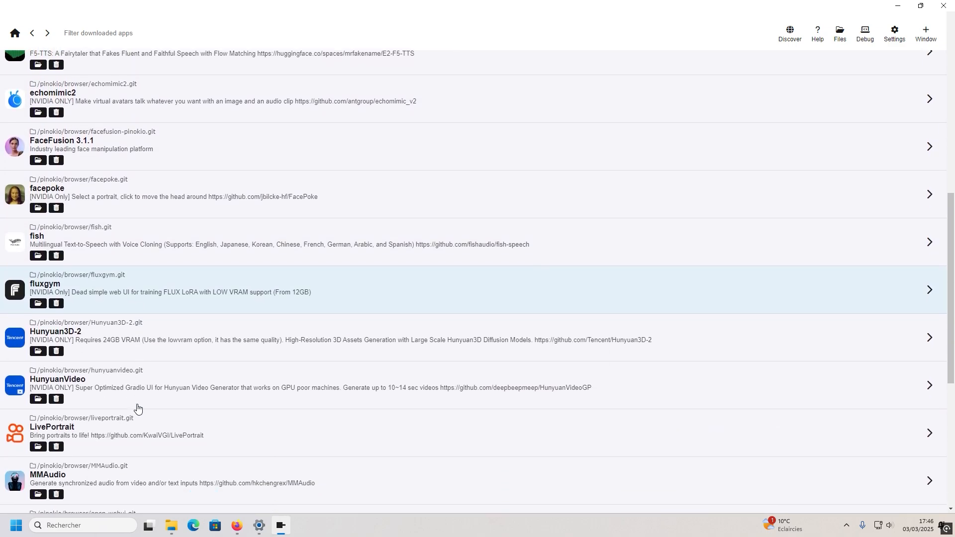
scroll(149, 383, down, 5)
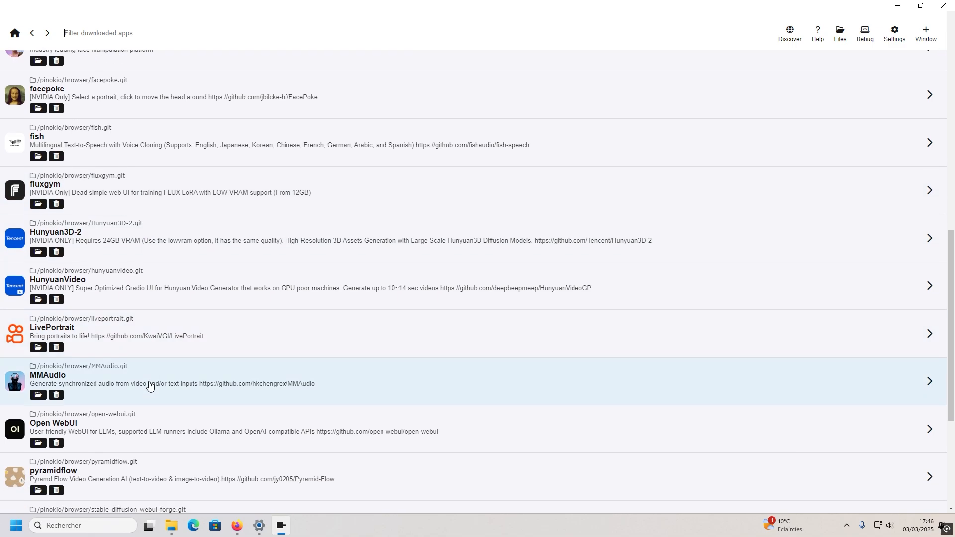
scroll(149, 371, down, 1)
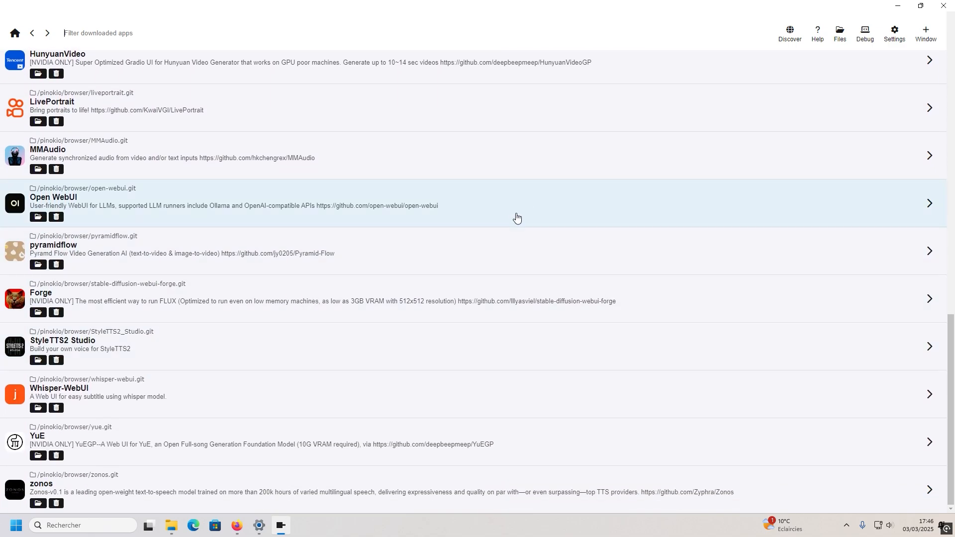
Look at the verified and community scripts on the Discover page, and return to the home list
click(792, 39)
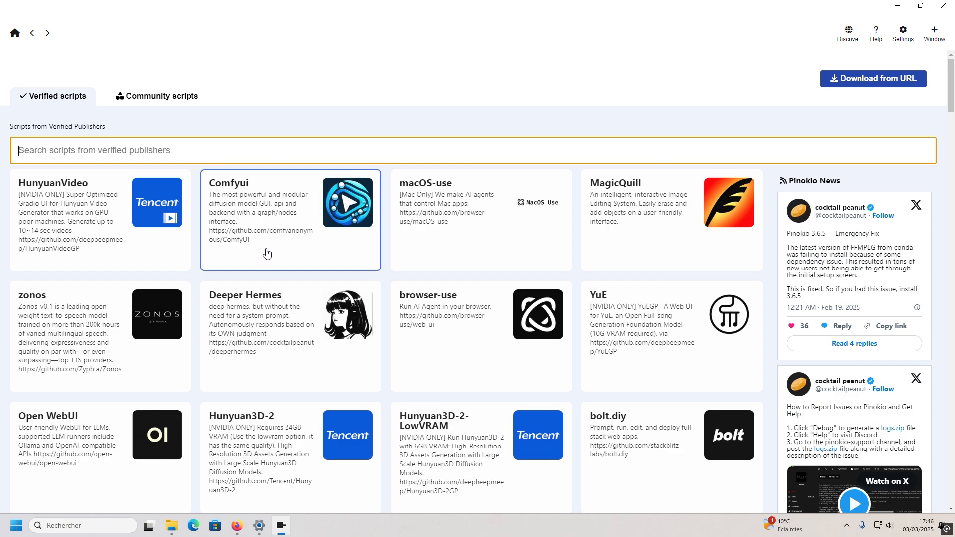
click(156, 100)
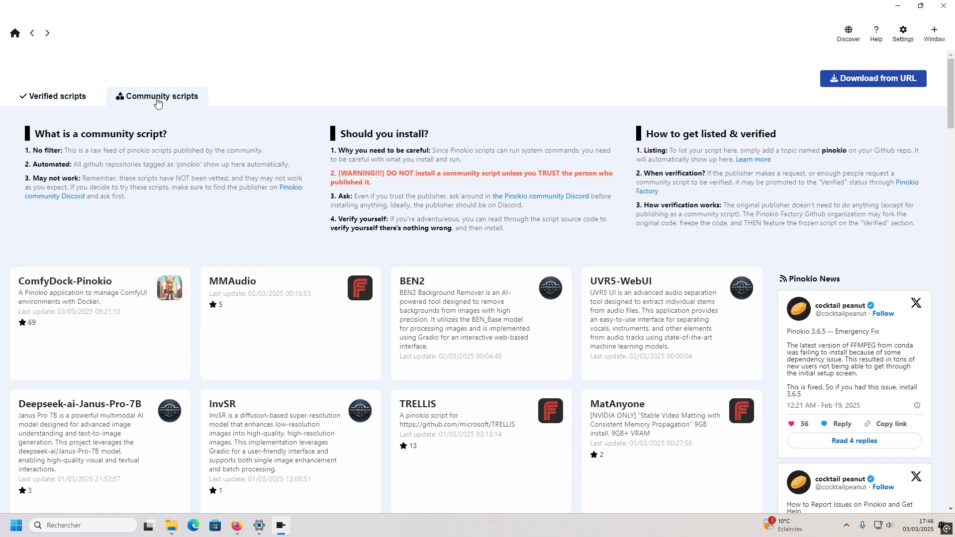
click(57, 103)
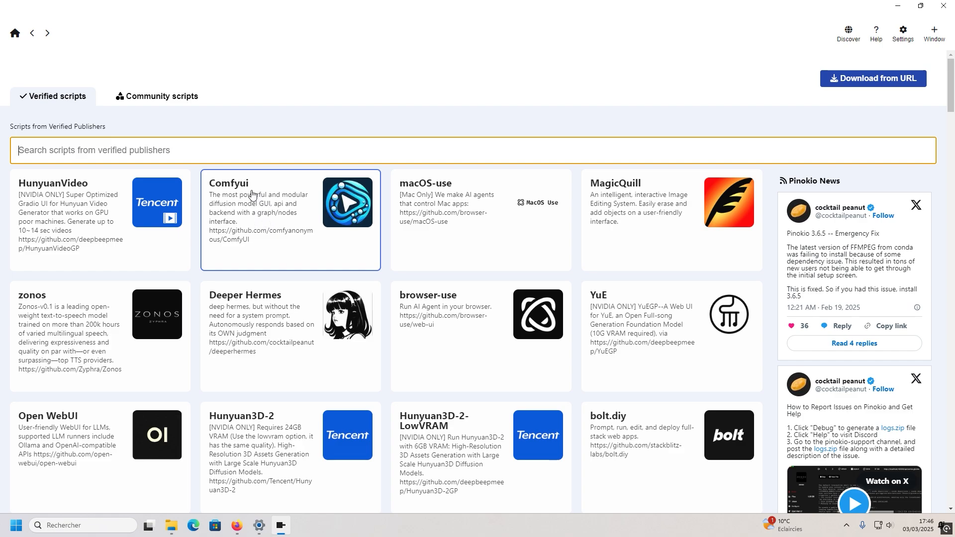
click(13, 34)
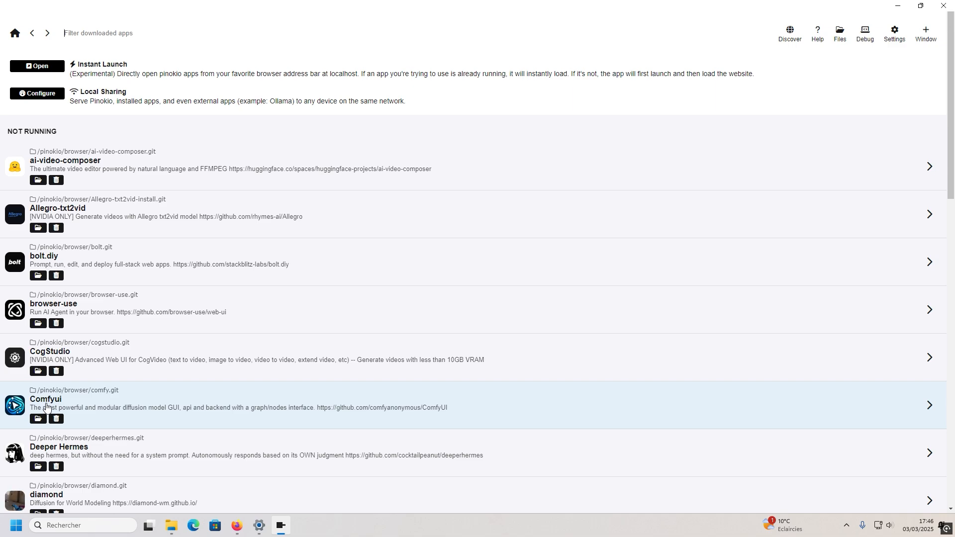
View the Comfyui download page among the verified scripts and return to the home list
click(784, 33)
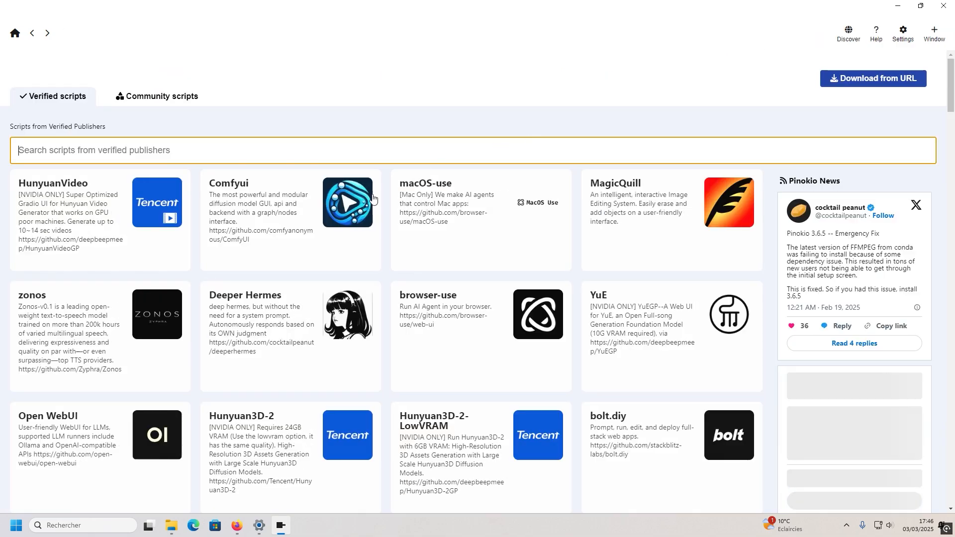
click(292, 208)
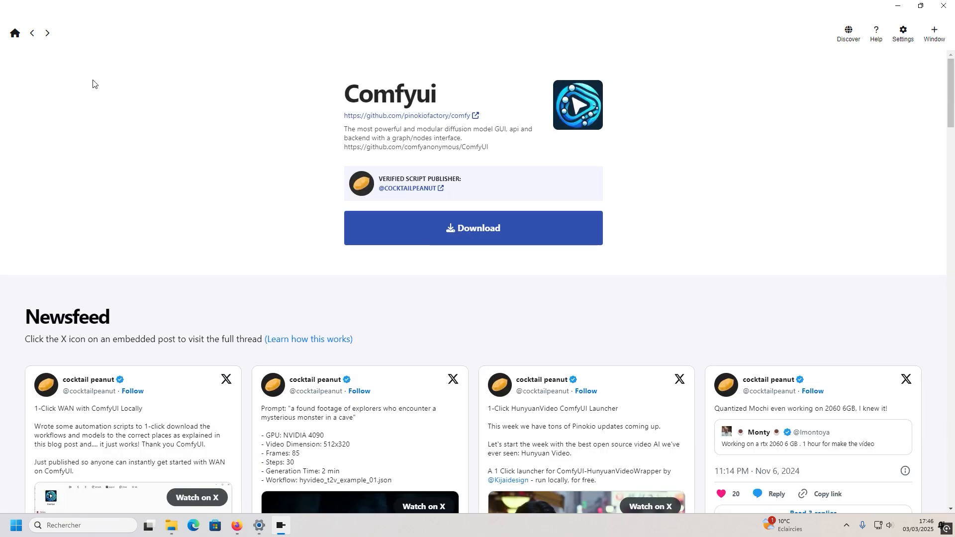
click(15, 33)
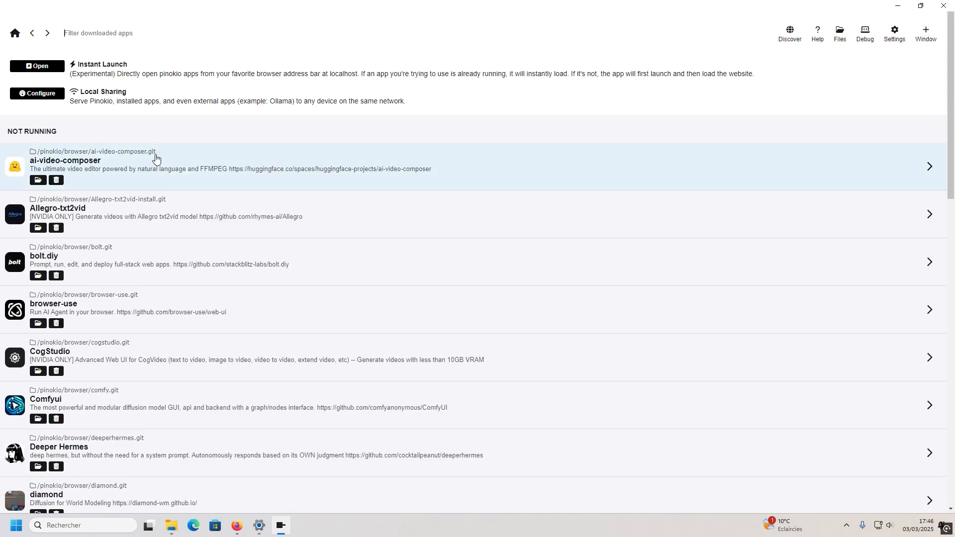
Launch the installed Comfyui and browse its workflow library, expanding ComfyUI_examples and the wan folder in comfy_json_workflow
click(76, 404)
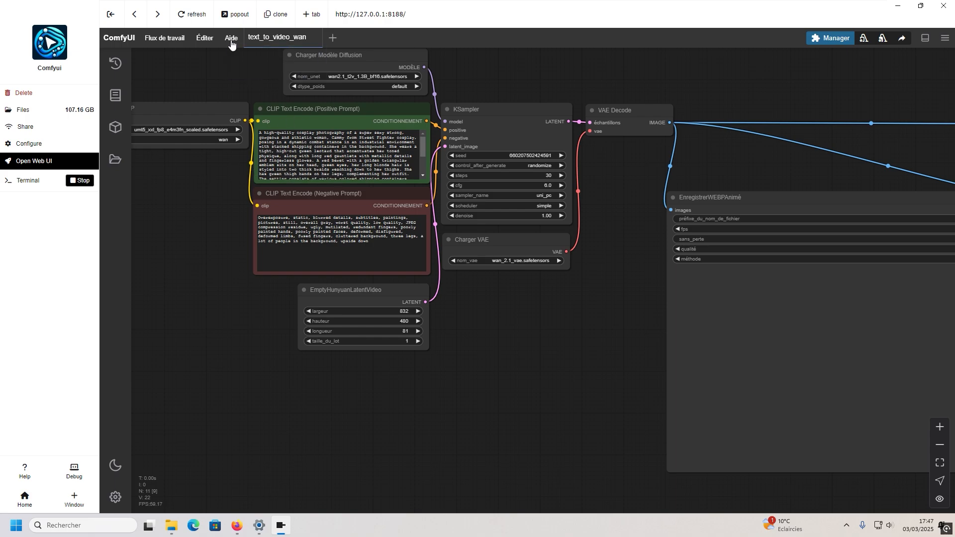
click(116, 162)
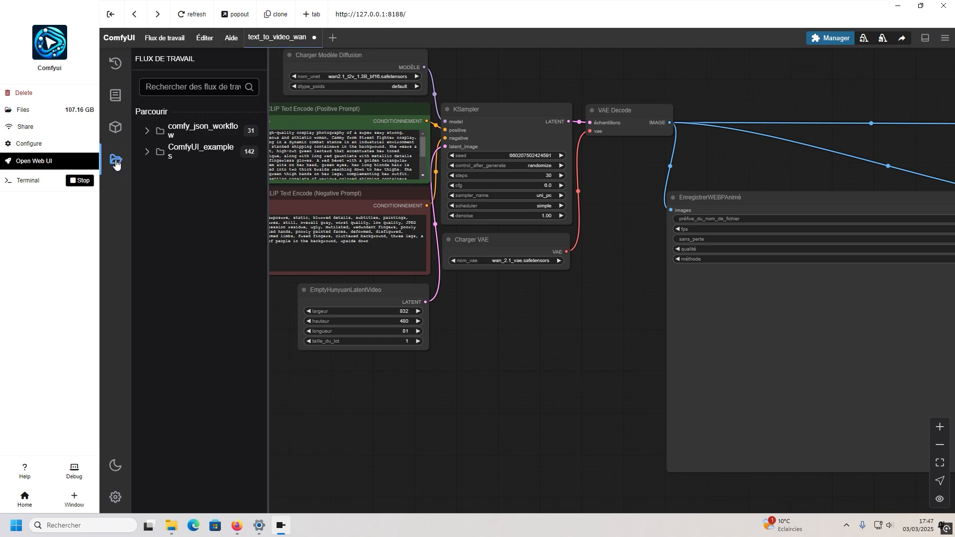
click(148, 152)
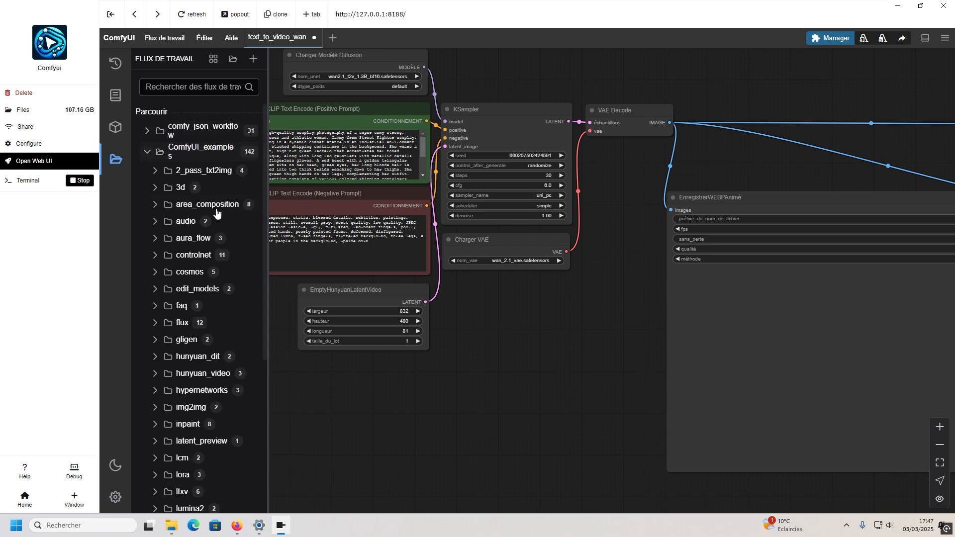
click(147, 131)
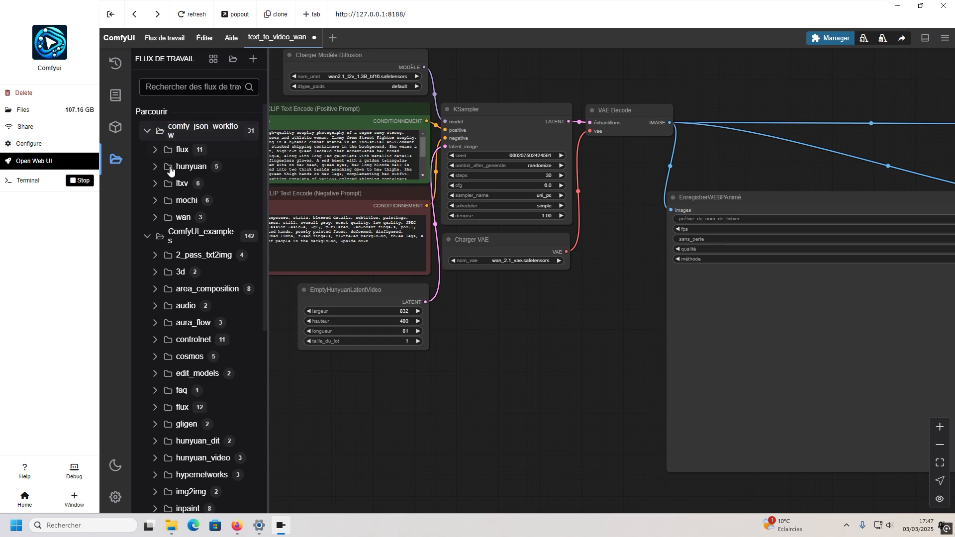
click(156, 217)
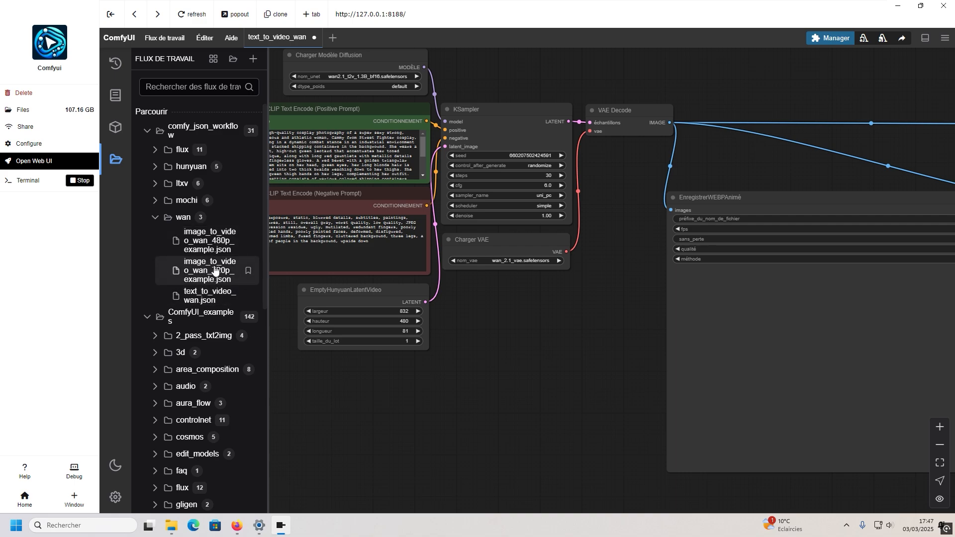
Stop the Comfyui server and look through the downloads offered under Download Mix and Download Models
click(82, 183)
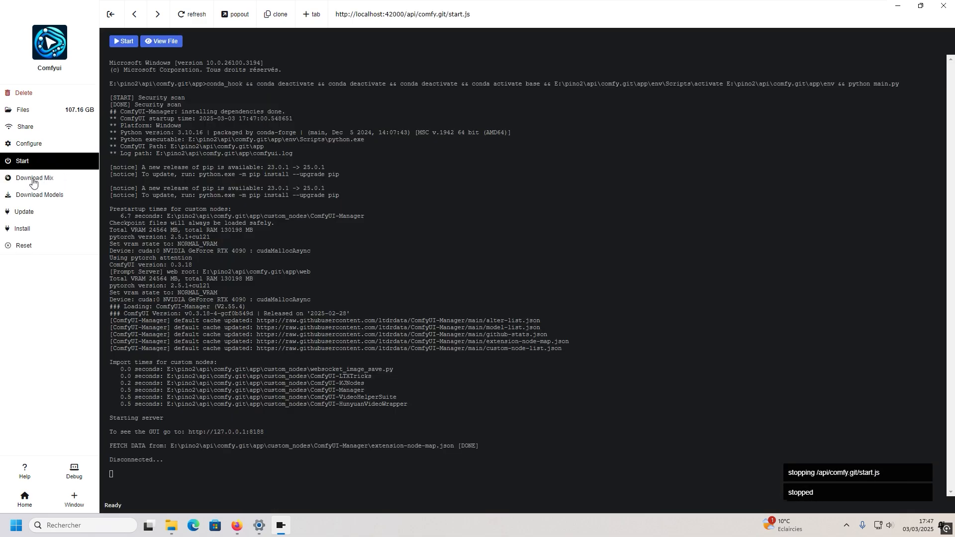
click(35, 179)
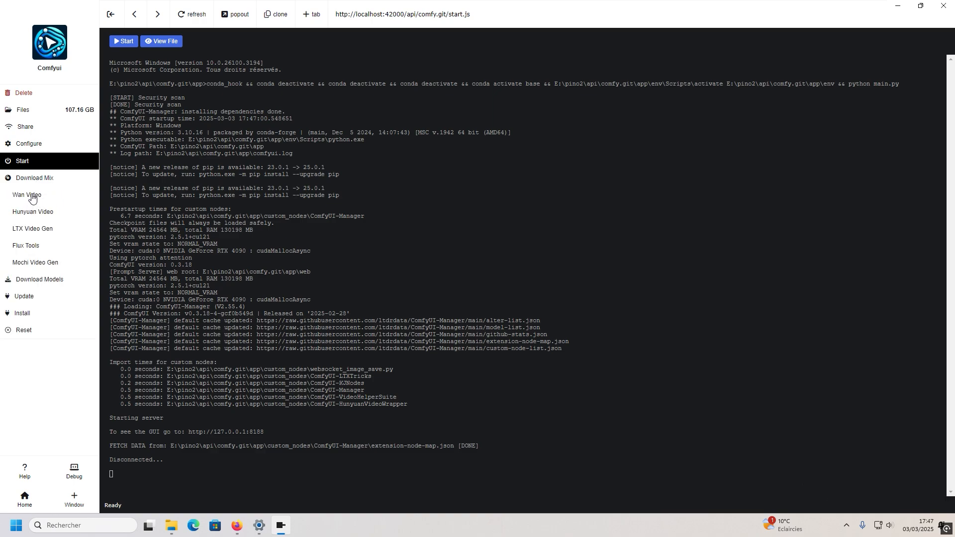
click(39, 280)
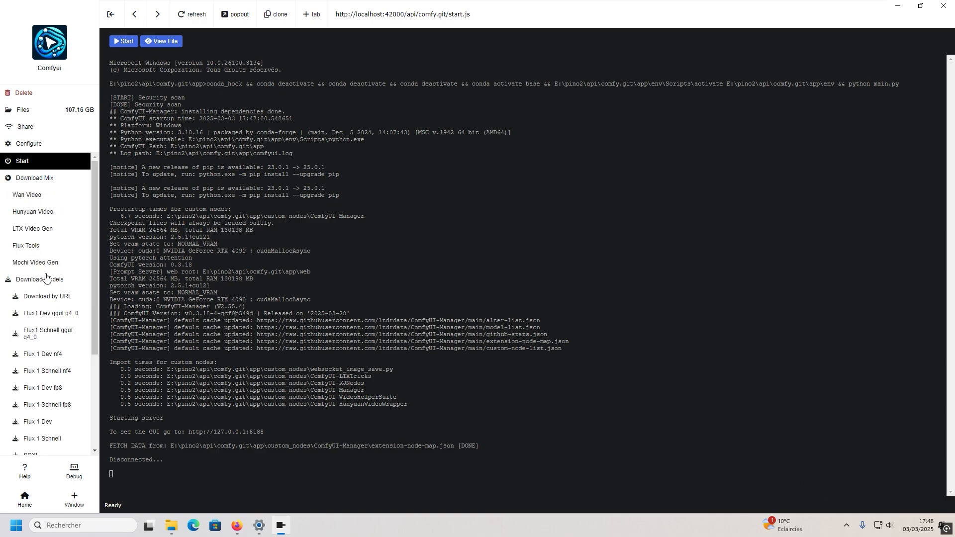
scroll(48, 278, down, 2)
scroll(48, 279, down, 2)
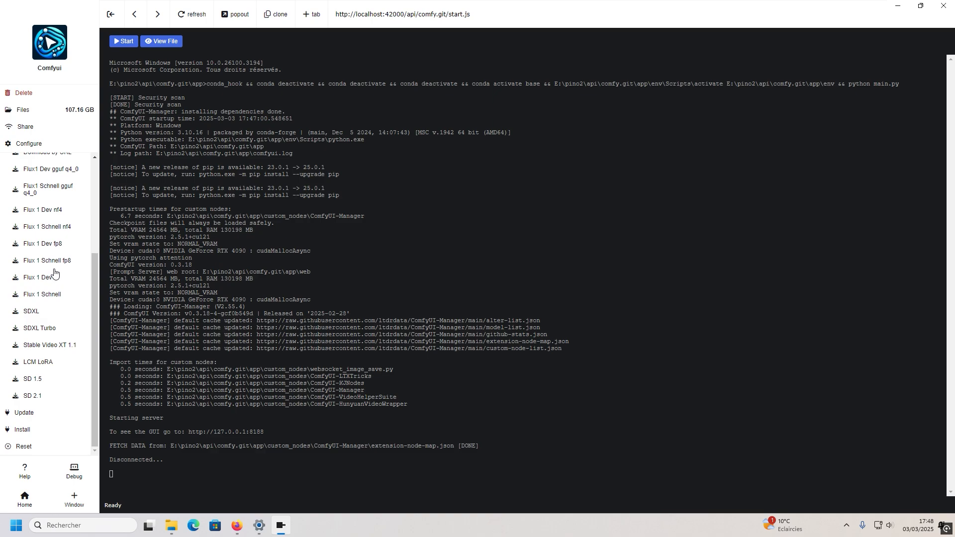
Update Comfyui and start it again with the workflow library hidden beside the text_to_video_wan graph
click(28, 416)
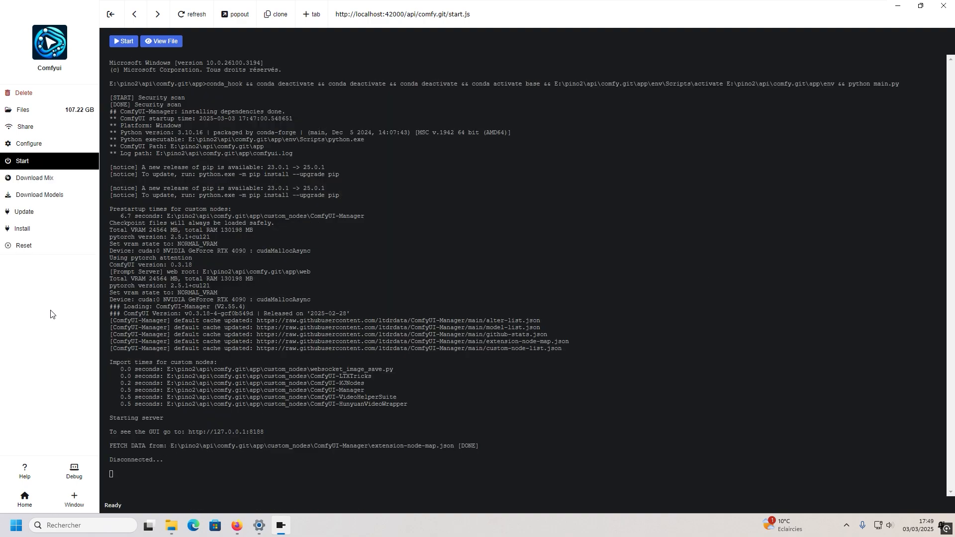
click(123, 42)
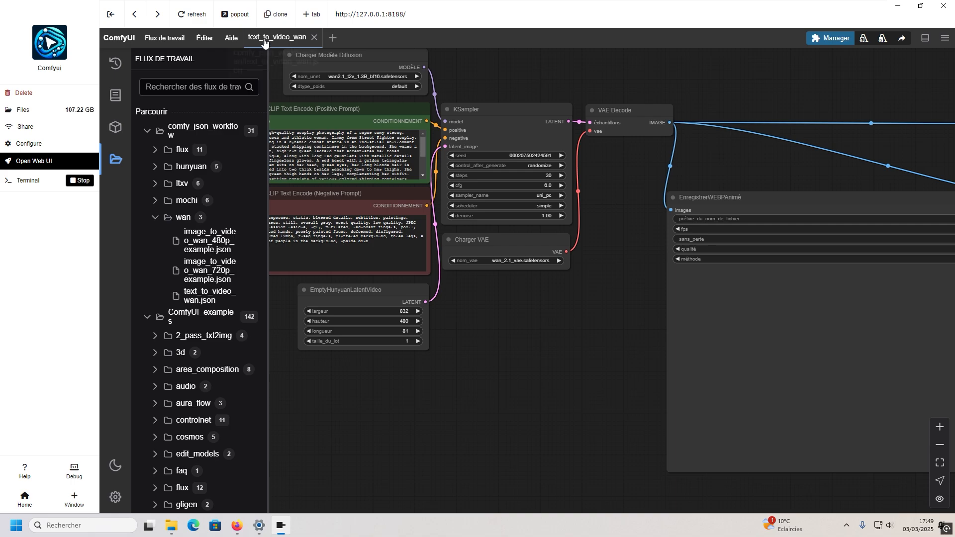
click(112, 164)
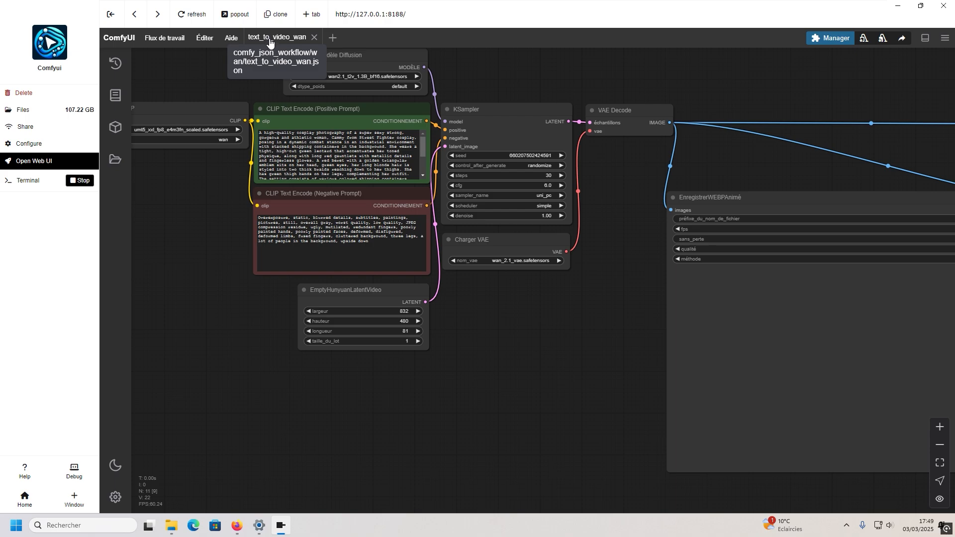
Inspect the graph's video output nodes and the Video Helper Suite nodes available to add
drag(558, 325, 413, 304)
drag(475, 316, 391, 313)
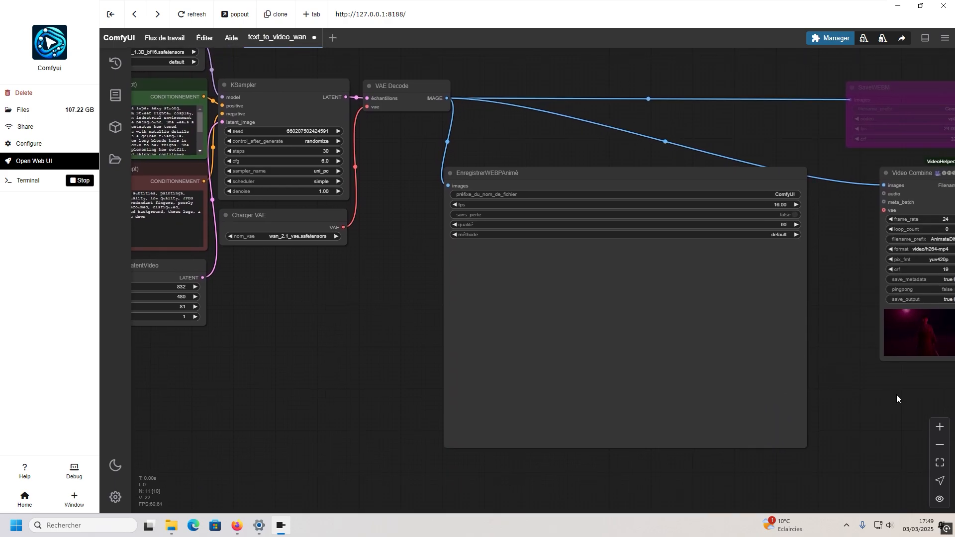
drag(875, 397, 807, 392)
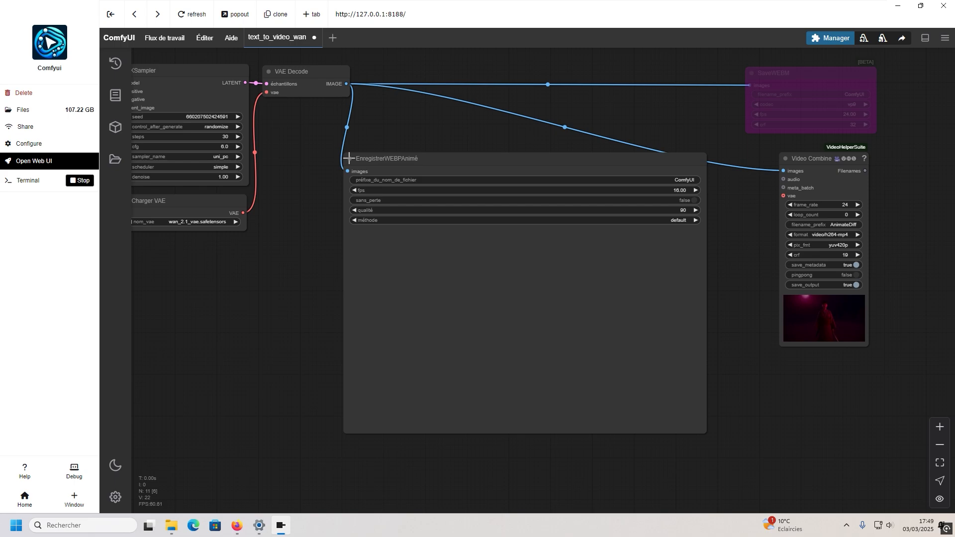
right_click(415, 120)
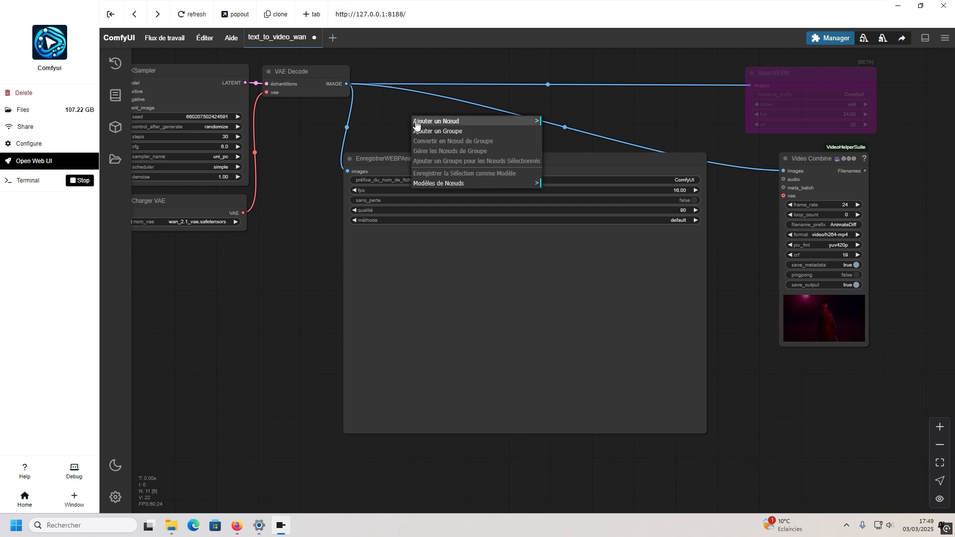
click(463, 122)
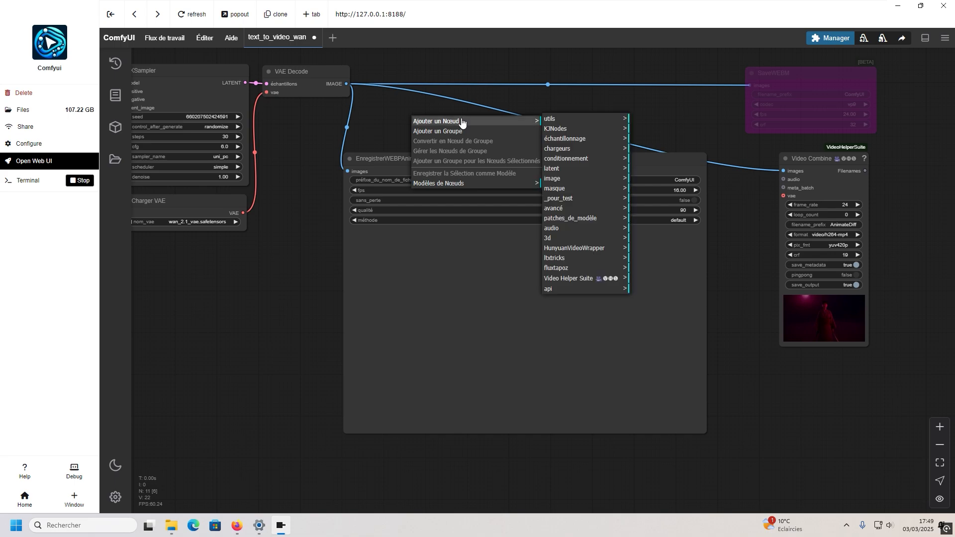
click(582, 279)
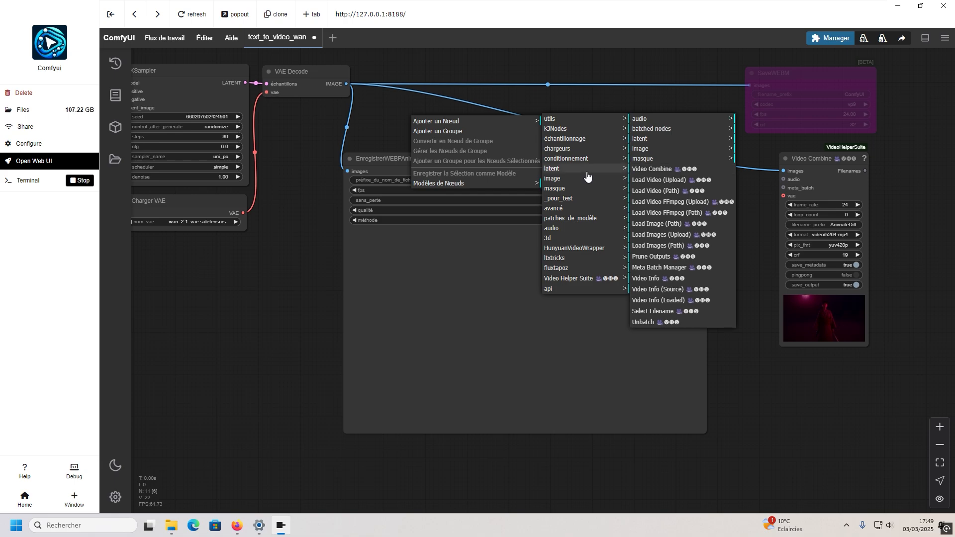
Replace the text in the CLIP Text Encode positive prompt with "A cat drink water"
drag(207, 326, 347, 366)
drag(280, 407, 405, 429)
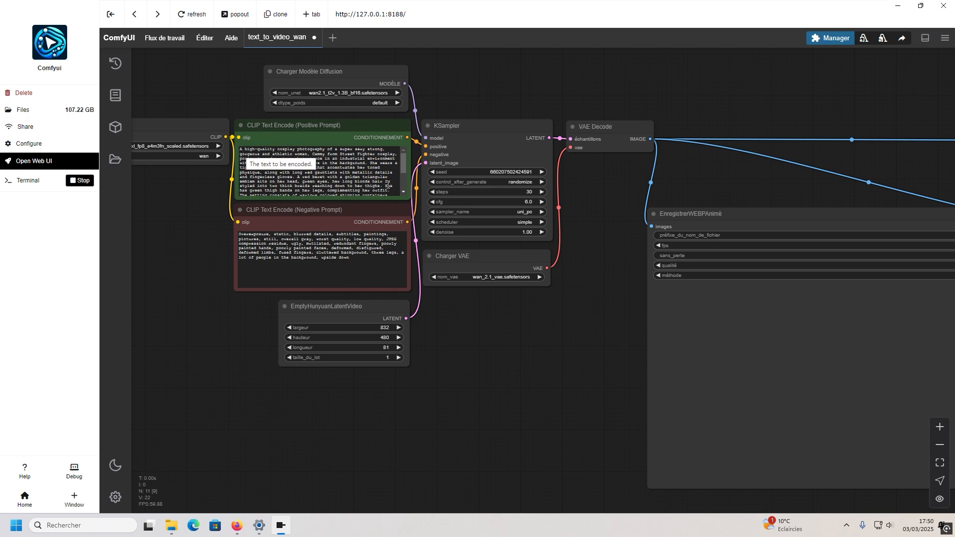
click(378, 178)
key(ctrl+a)
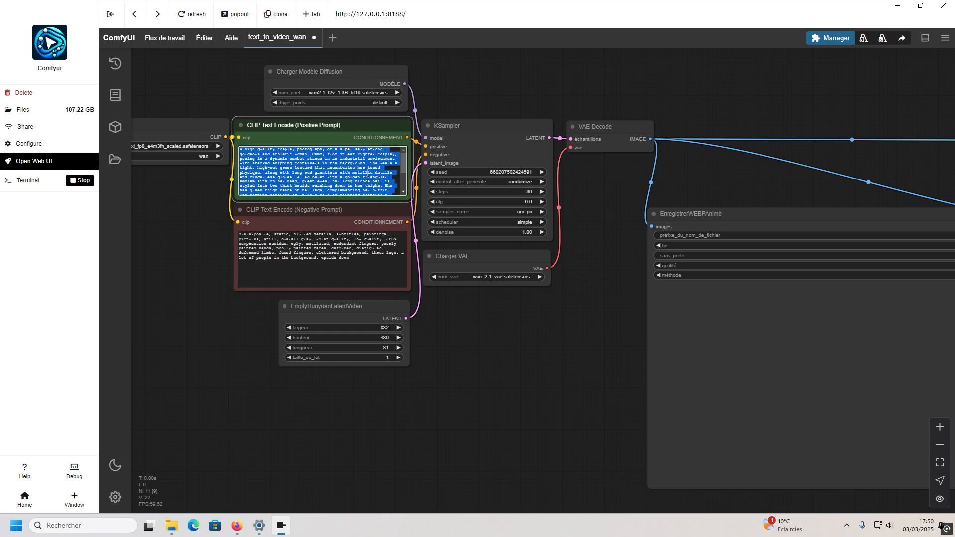
key(BackSpace)
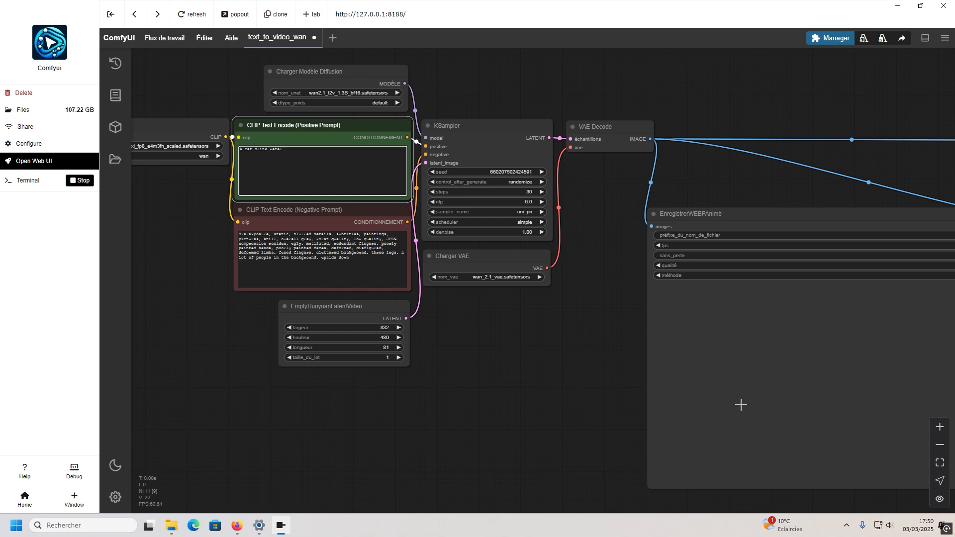
click(939, 426)
click(939, 427)
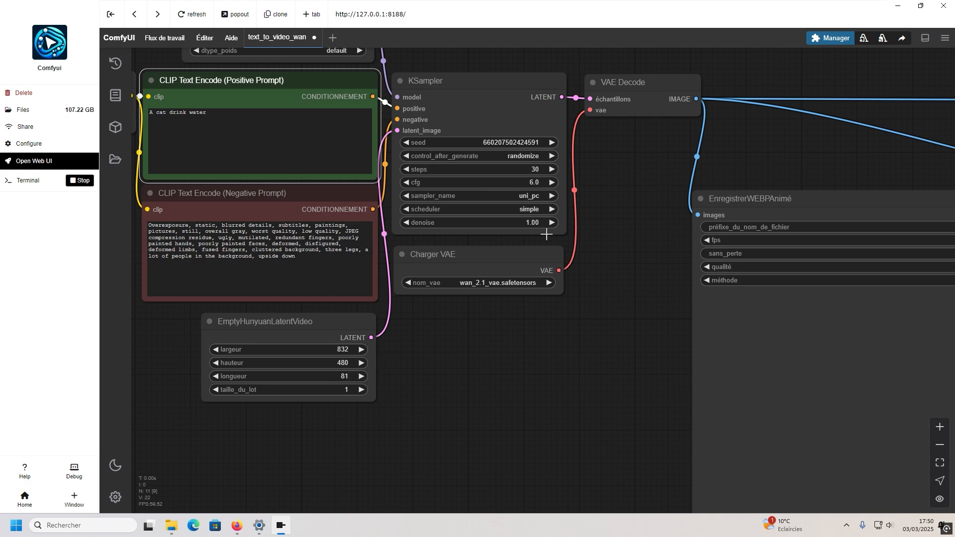
Examine the text_to_video_wan graph from the prompts, KSampler and latent size to the EnregistrerWEBPAnimé and Video Combine output nodes
drag(573, 386, 654, 436)
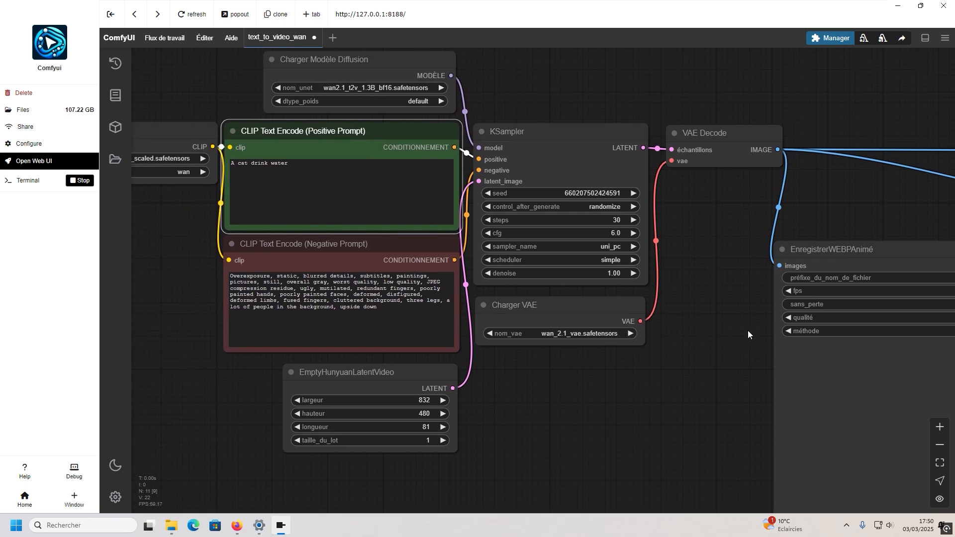
drag(706, 344, 548, 225)
drag(579, 305, 276, 294)
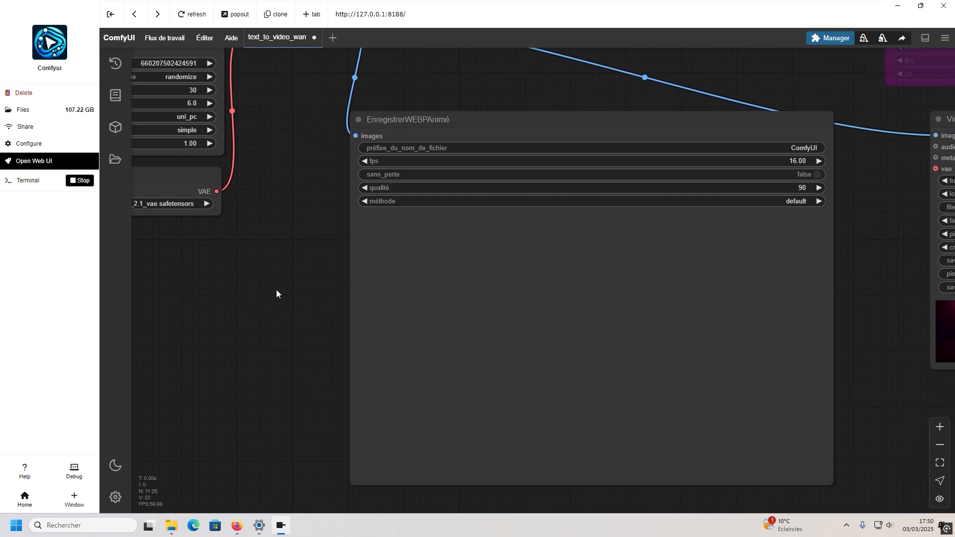
drag(887, 180, 718, 177)
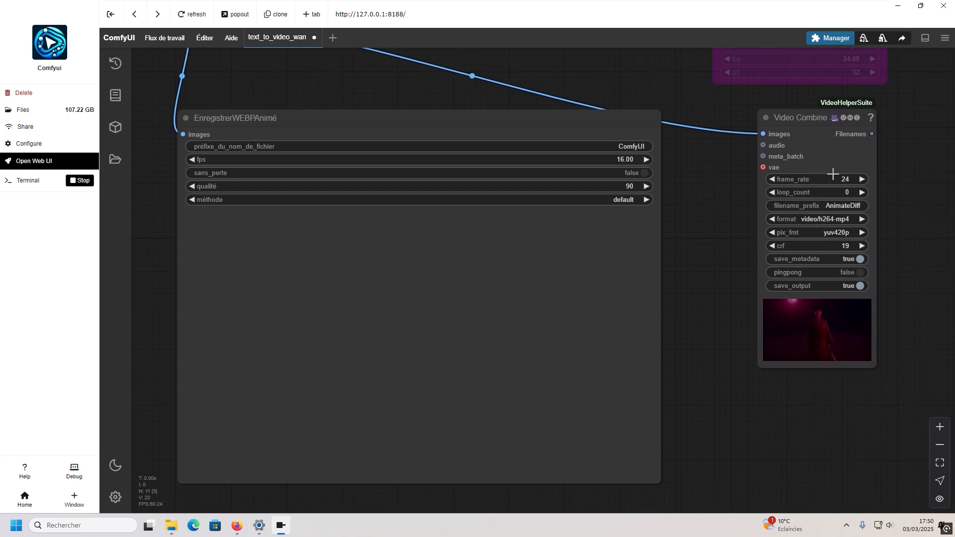
drag(705, 241, 954, 233)
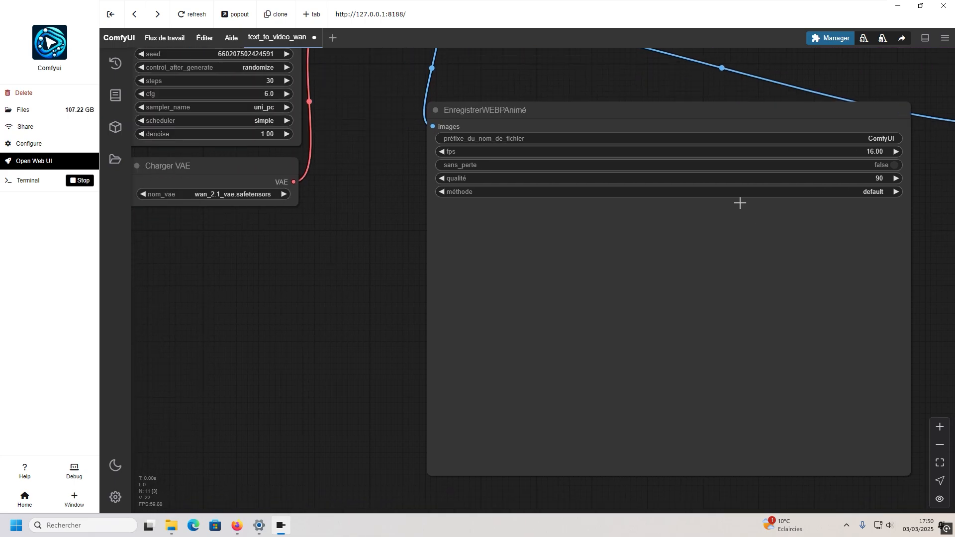
drag(305, 287, 352, 241)
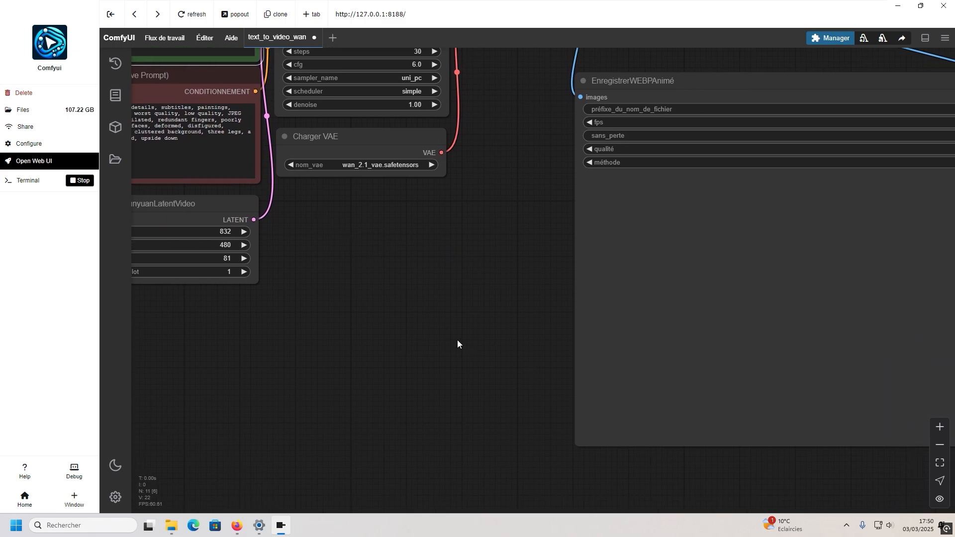
scroll(457, 341, down, 5)
drag(882, 389, 837, 389)
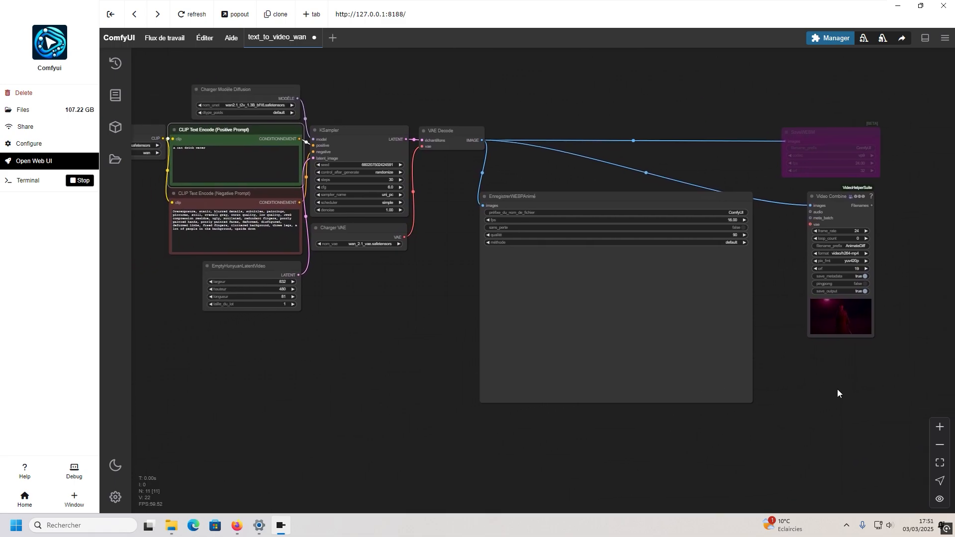
scroll(425, 321, up, 1)
drag(425, 298, 490, 302)
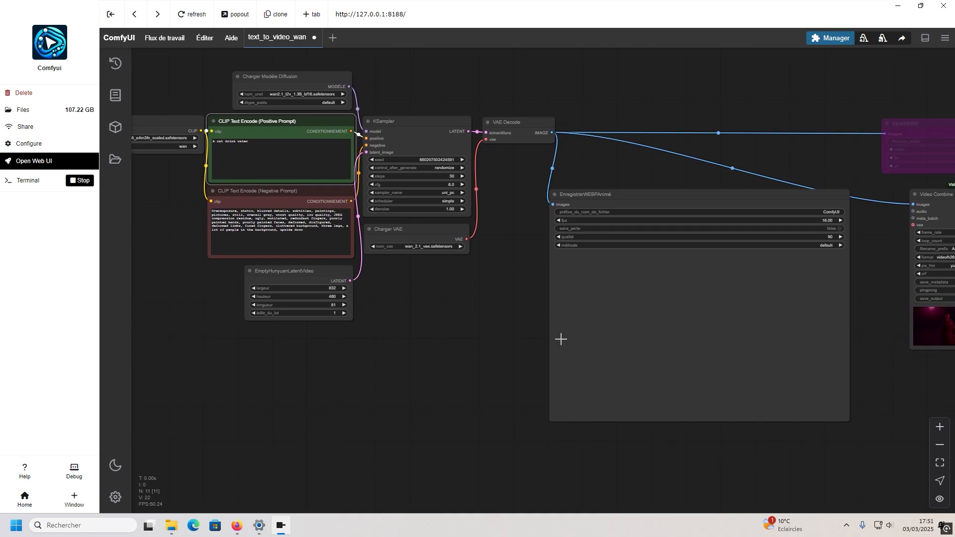
Move the EnregistrerWEBPAnimé node slightly lower in the graph, clear of the link to Video Combine
drag(561, 338, 596, 375)
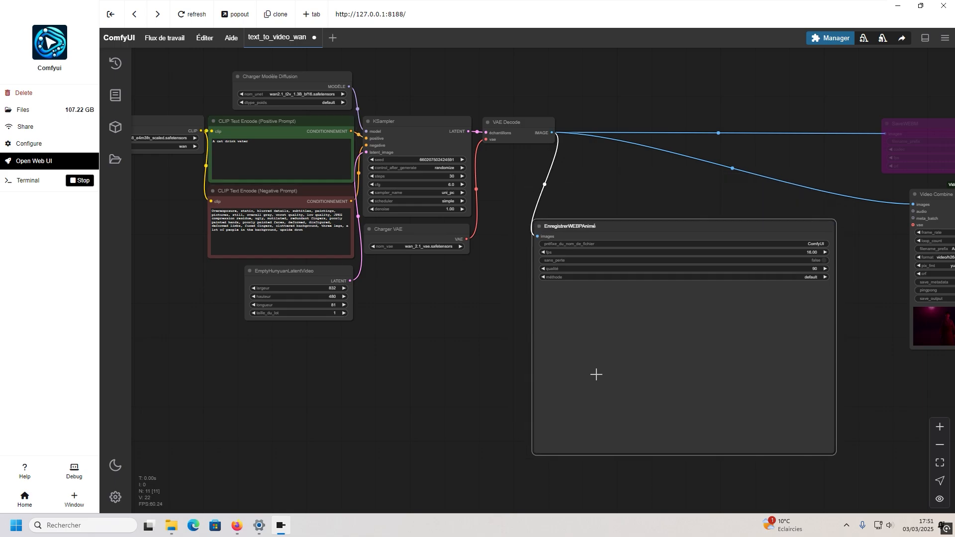
drag(880, 380, 746, 350)
drag(804, 397, 867, 389)
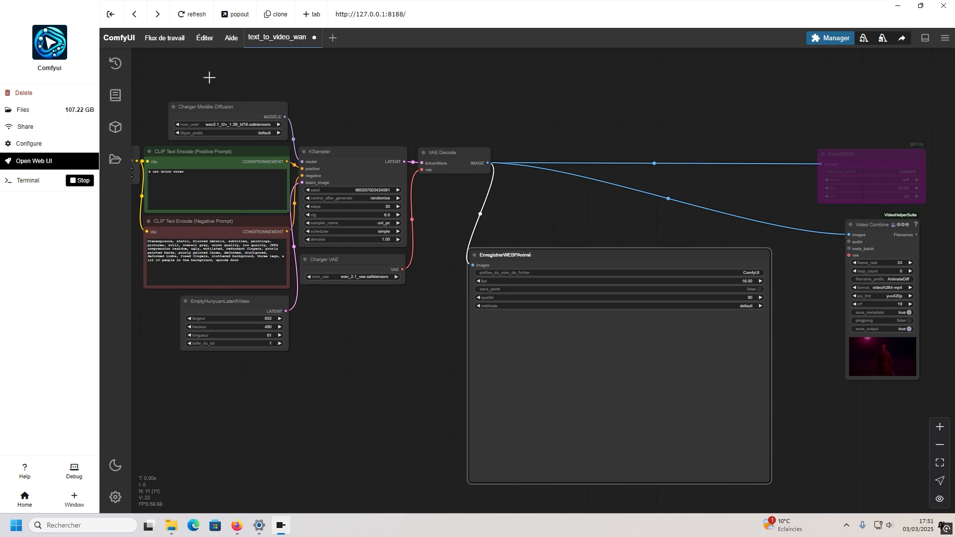
Open image_to_video_wan_480p_example.json from the wan folder of comfy_json_workflow and hide the workflow library
click(115, 159)
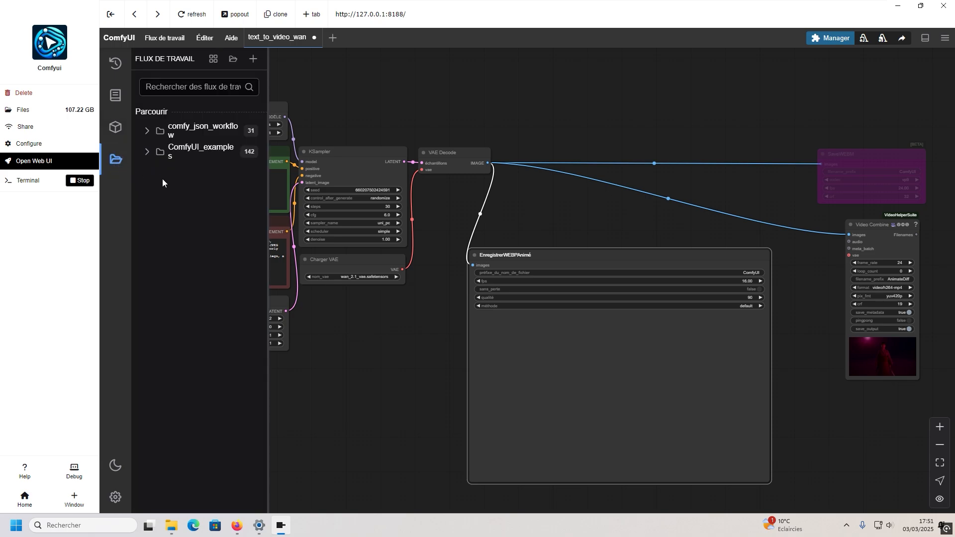
click(155, 157)
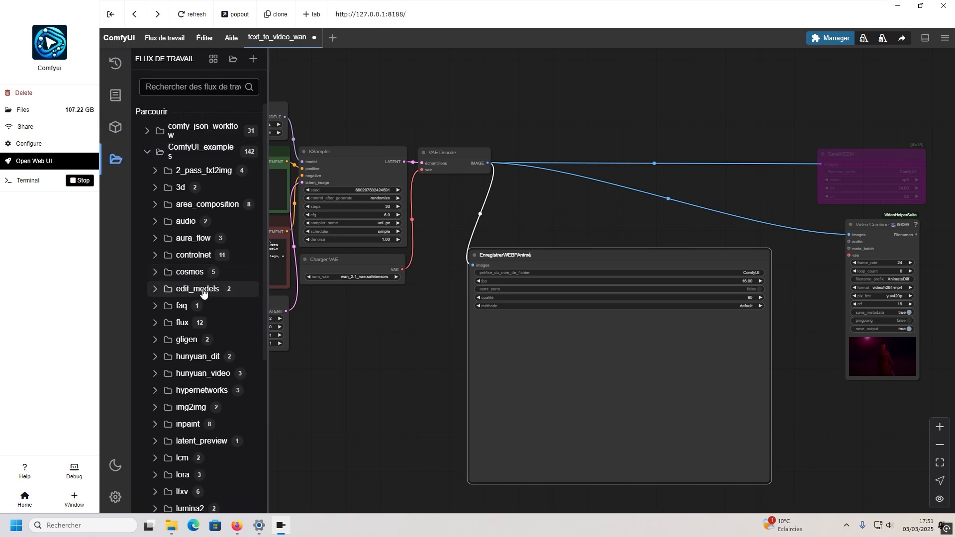
click(148, 150)
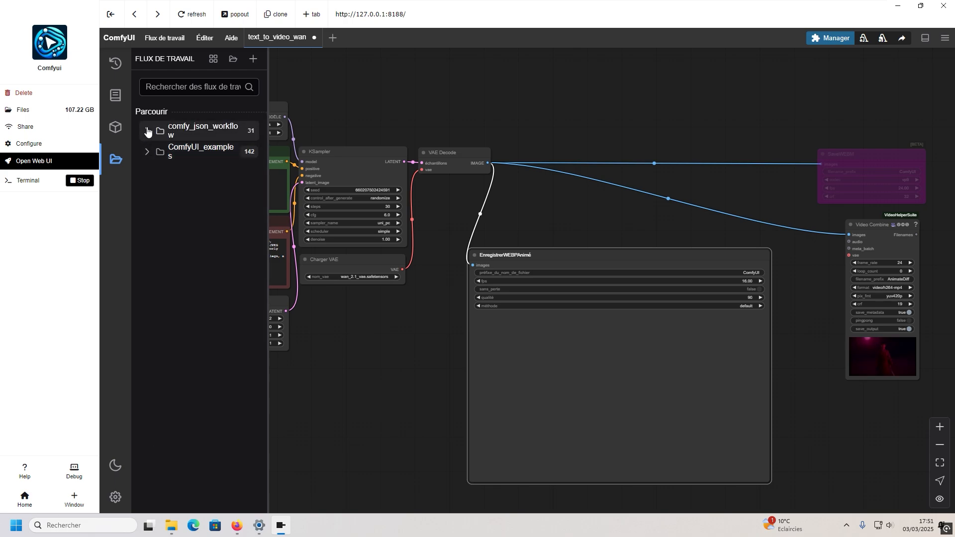
click(146, 132)
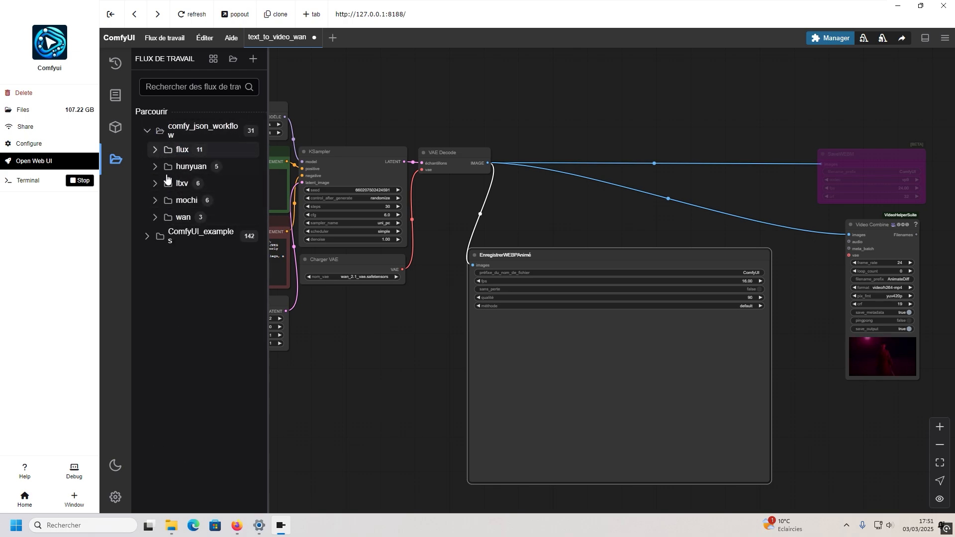
click(156, 219)
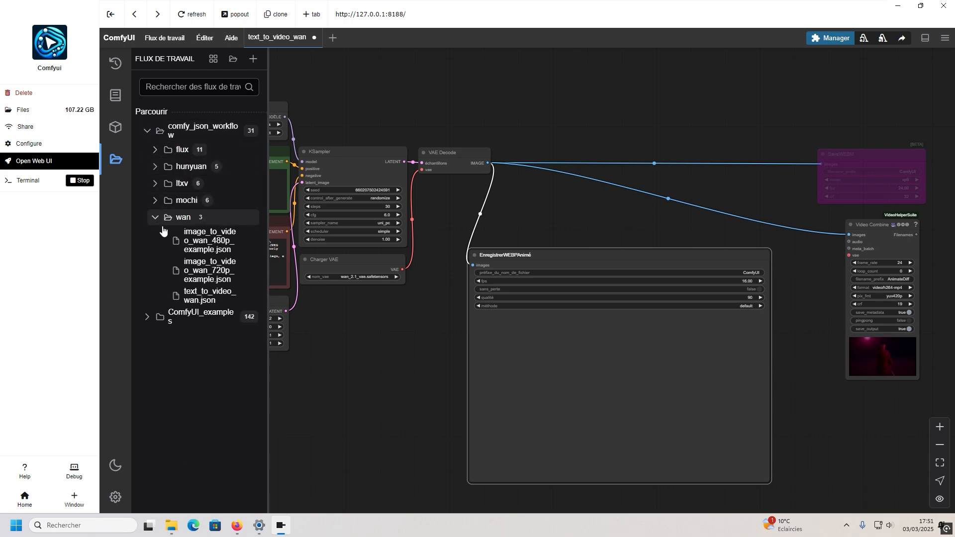
click(208, 245)
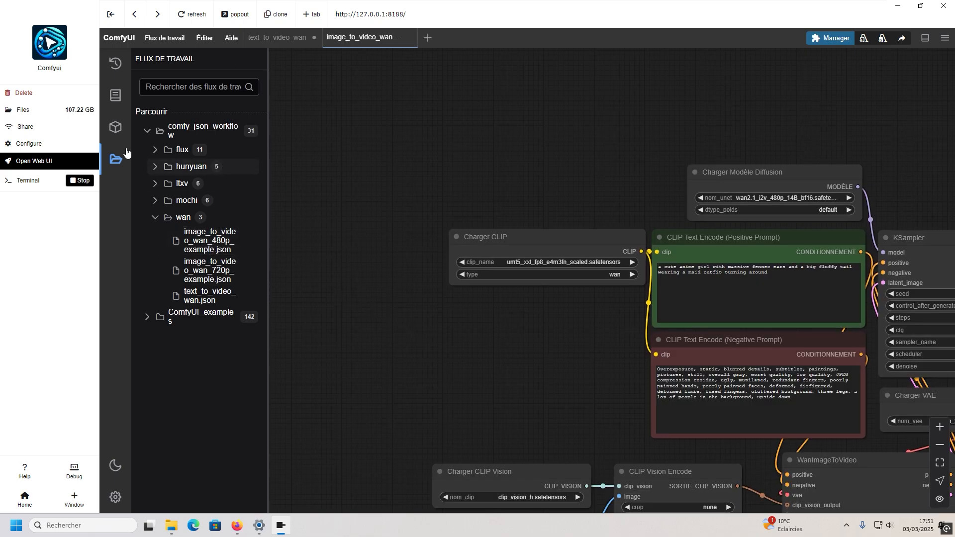
click(115, 159)
Examine the image-to-video graph, including the WanImageToVideo settings, KSampler, output node and CLIP Vision nodes
drag(341, 288, 224, 133)
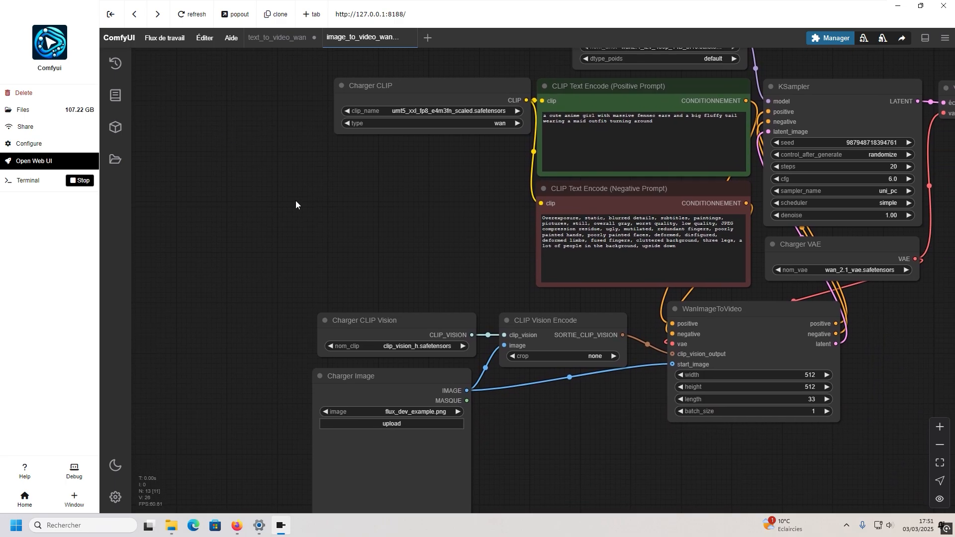
drag(593, 433, 514, 400)
scroll(720, 440, right, 10)
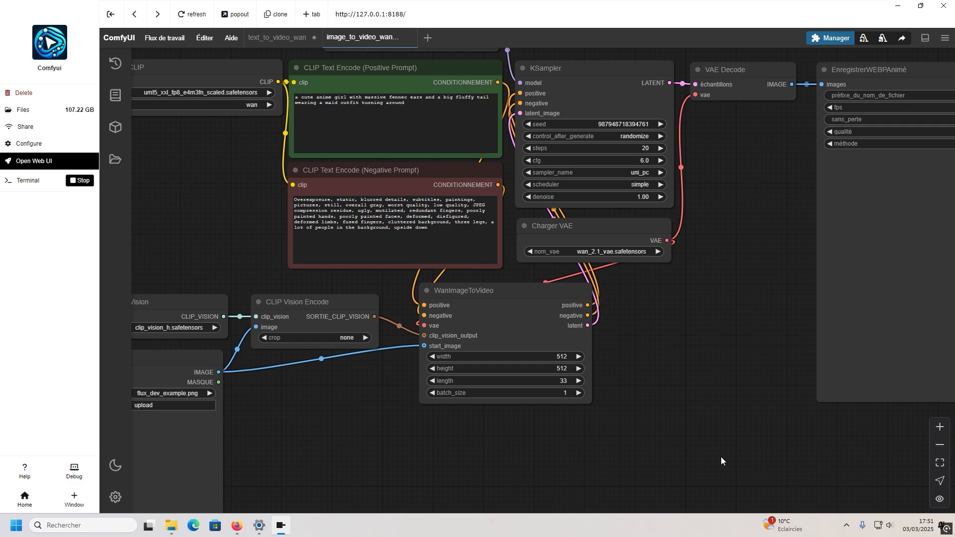
scroll(676, 442, right, 7)
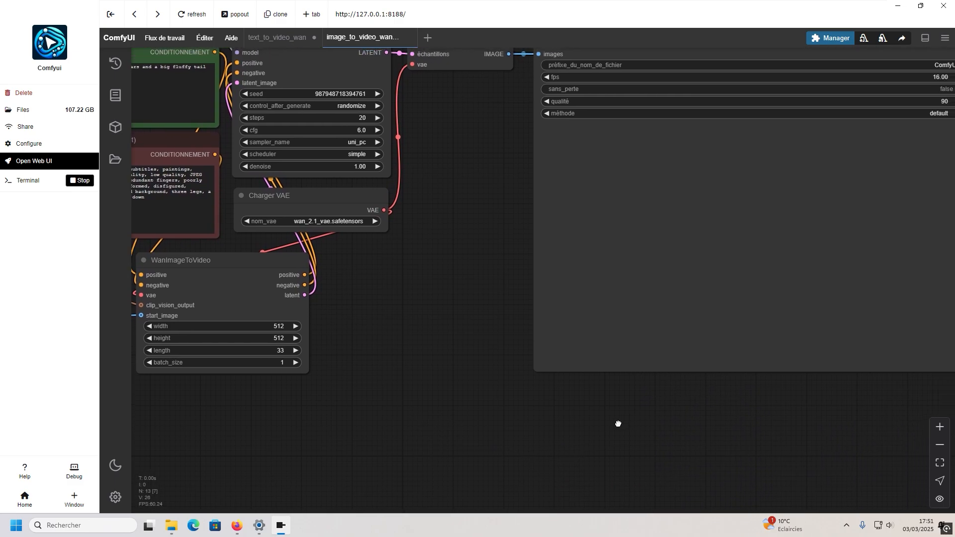
drag(716, 464, 826, 452)
drag(514, 395, 658, 419)
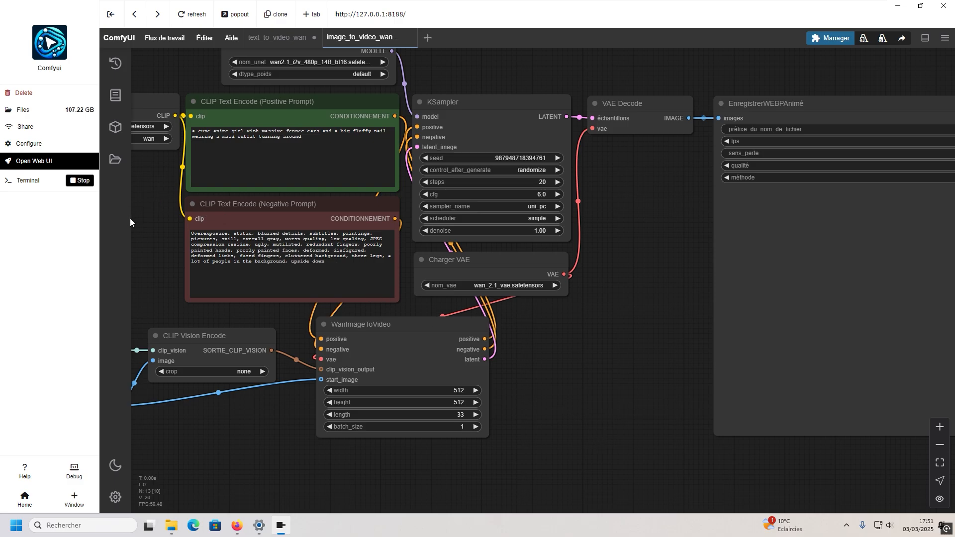
drag(155, 215, 277, 202)
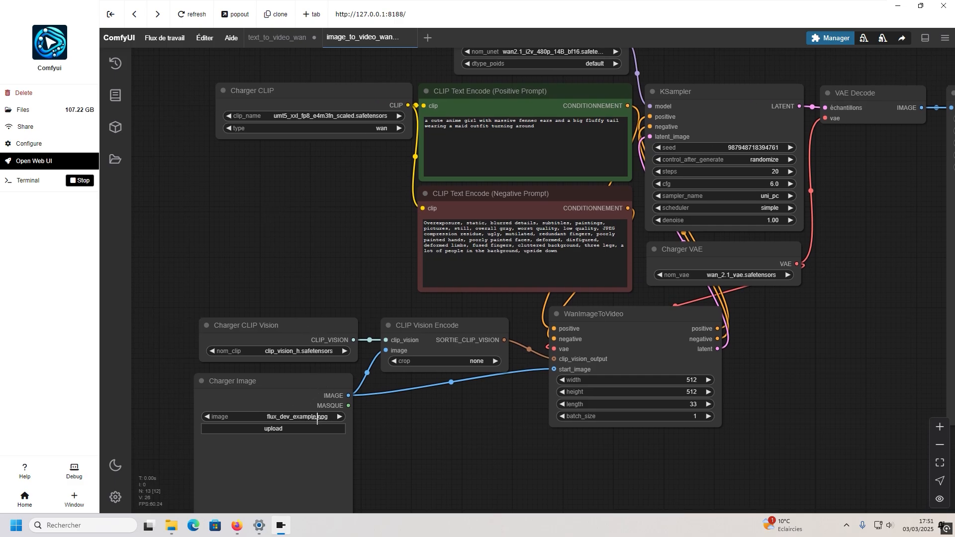
Upload the "a-mesmerizing-painting-of-a-whimsical-animated-fem" JPEG from Téléchargements into the Charger Image node
click(317, 418)
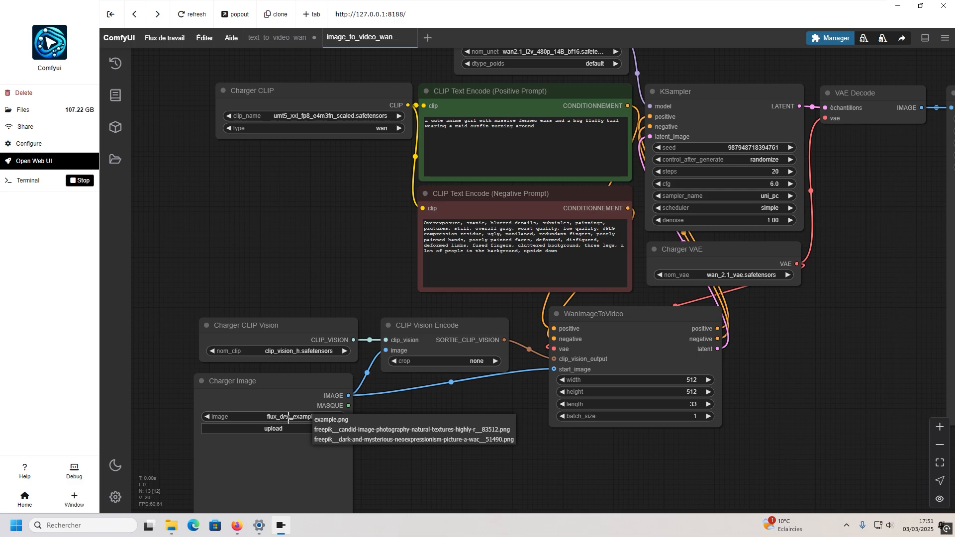
click(273, 429)
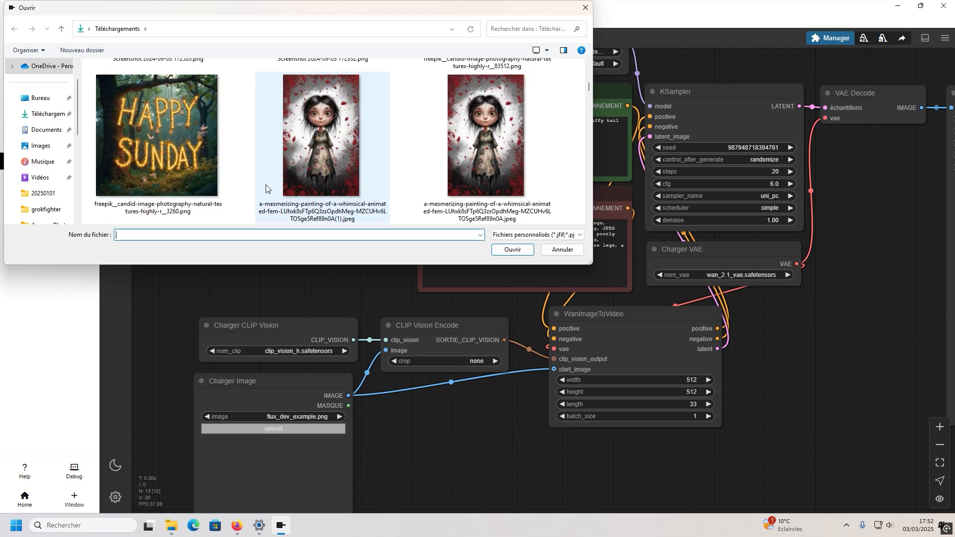
click(460, 157)
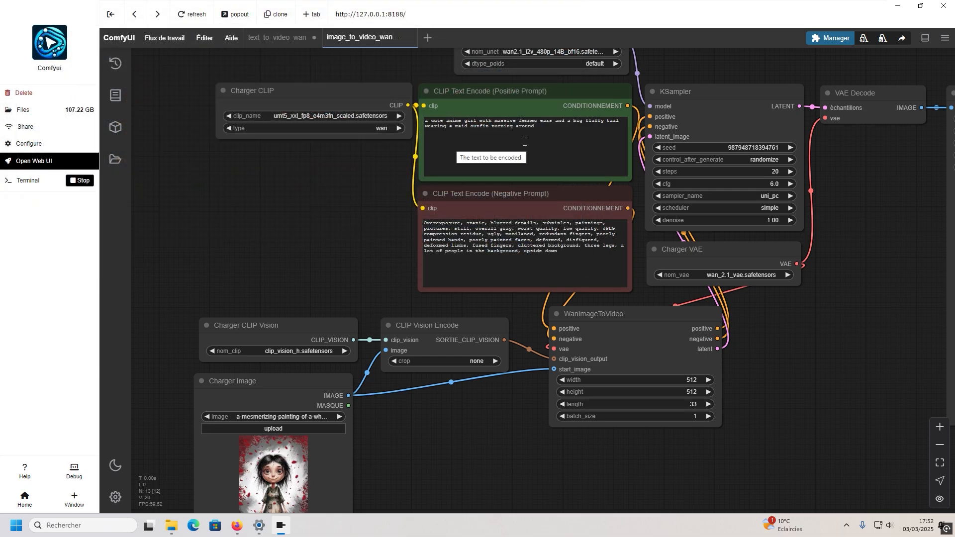
Replace the text in the CLIP Text Encode positive prompt with "Dancing"
drag(524, 142, 425, 120)
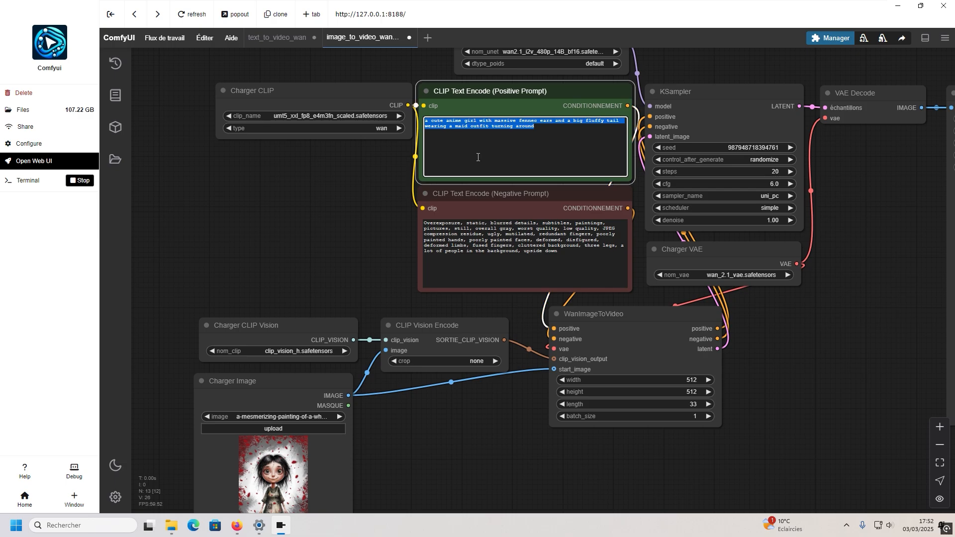
text(Danbcin)
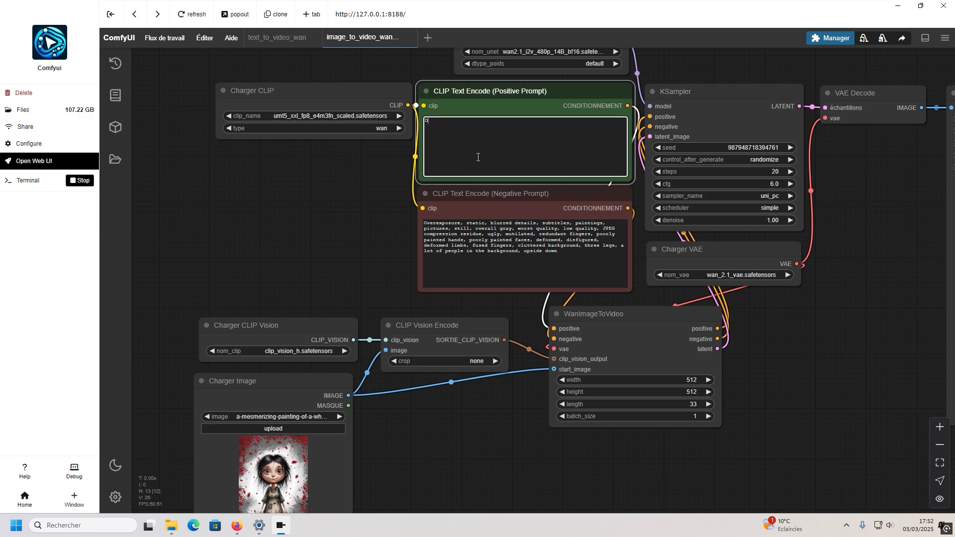
key(ctrl+a)
text(Dancing)
Inspect the EnregistrerWEBPAnimé and SaveWEBM output nodes at the end of the image-to-video graph
drag(888, 282, 742, 293)
drag(827, 467, 647, 437)
drag(738, 465, 671, 464)
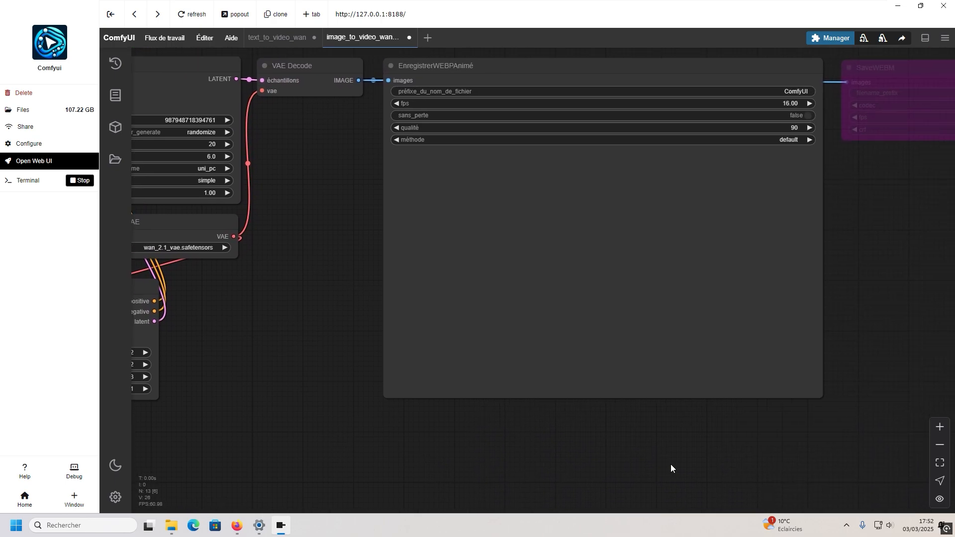
drag(801, 441, 657, 448)
drag(763, 402, 825, 407)
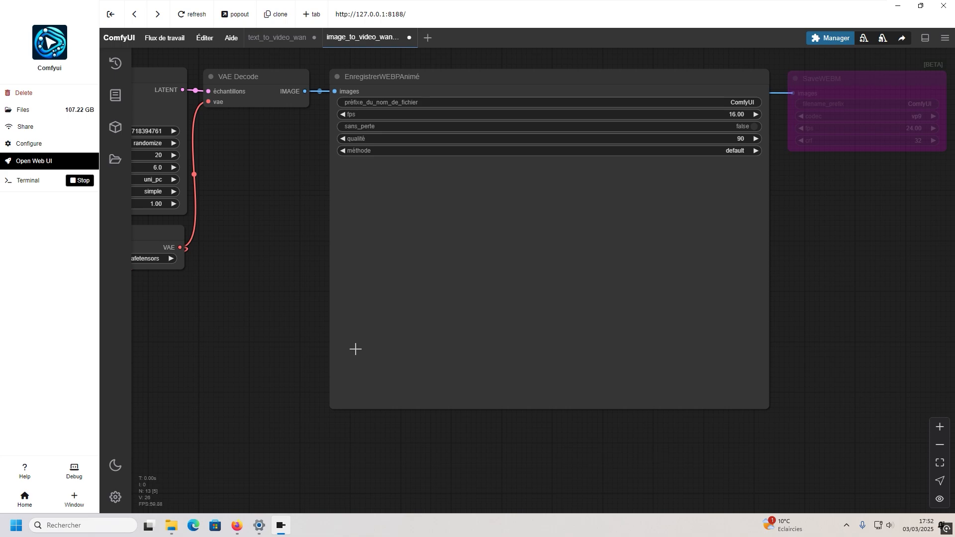
drag(261, 309, 436, 337)
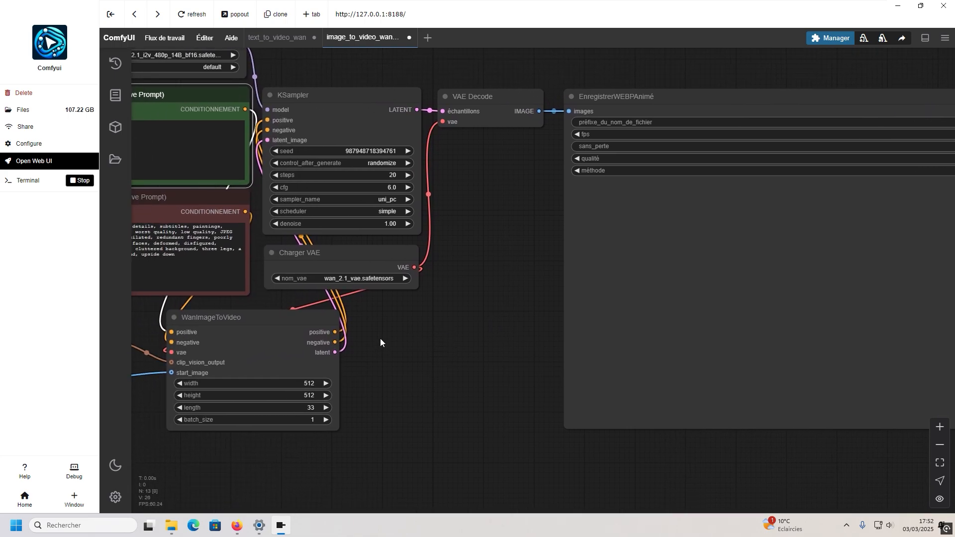
Review the Paramètres dialog and the ComfyUI Manager Menu without changing any options
click(116, 496)
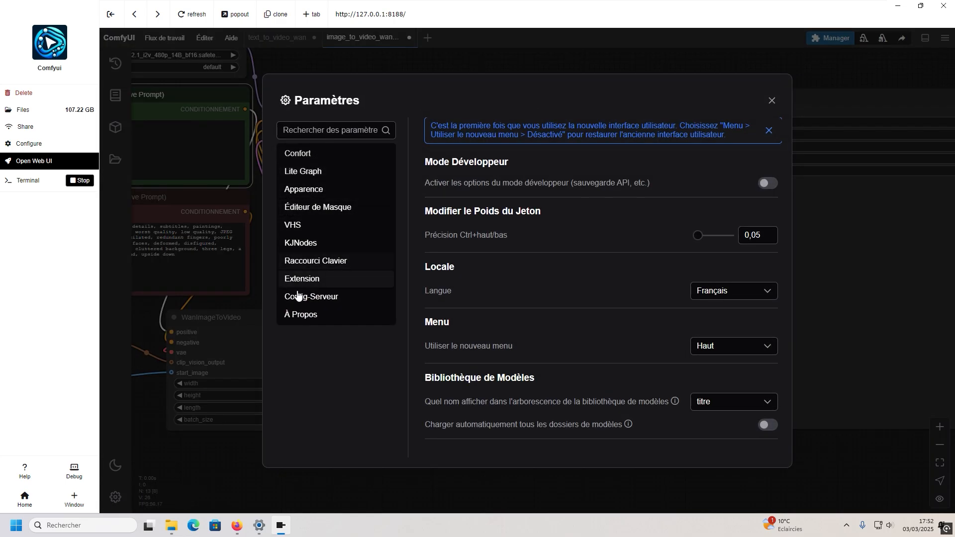
click(205, 465)
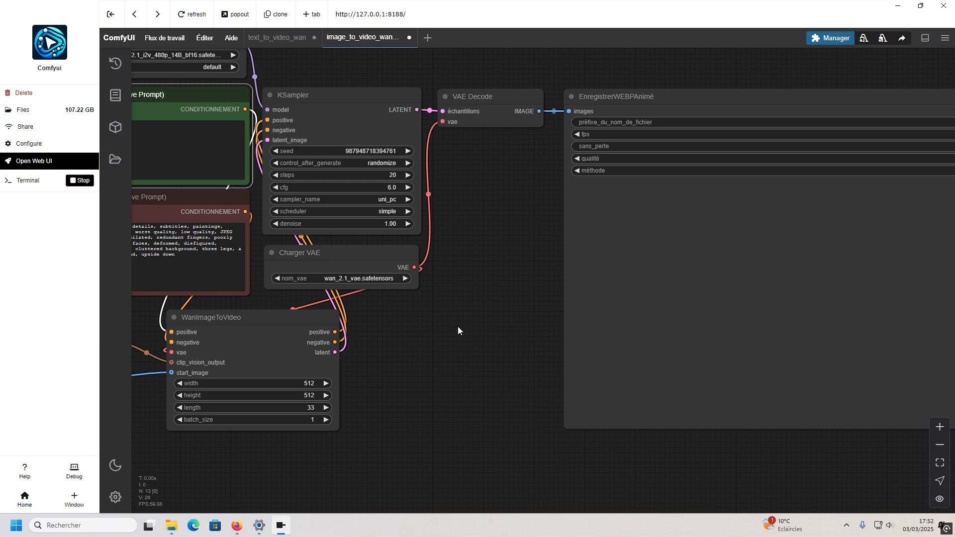
drag(458, 324, 520, 358)
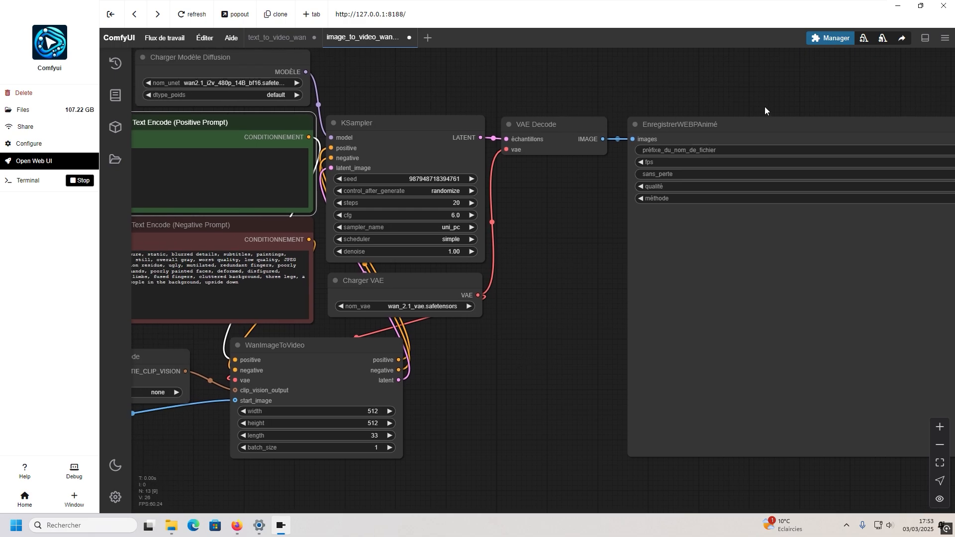
click(834, 46)
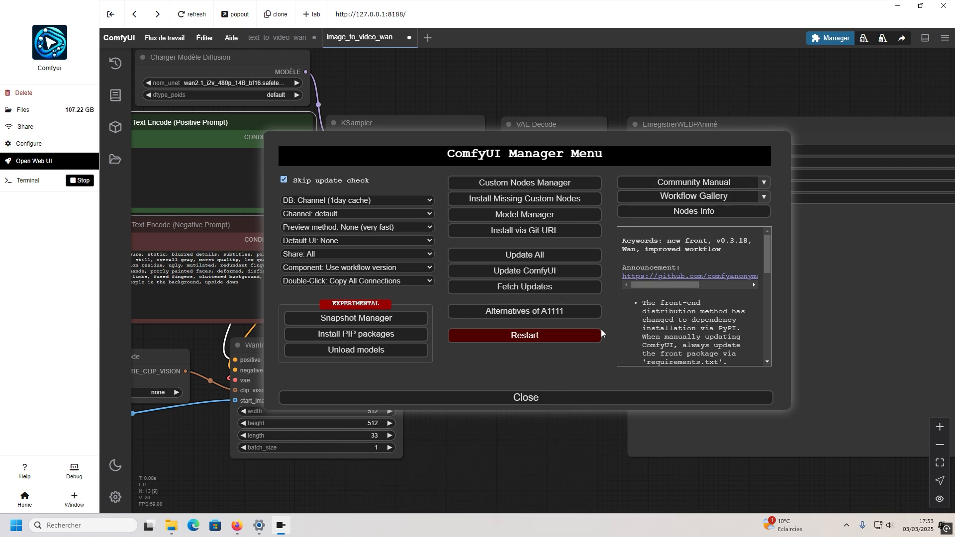
click(541, 398)
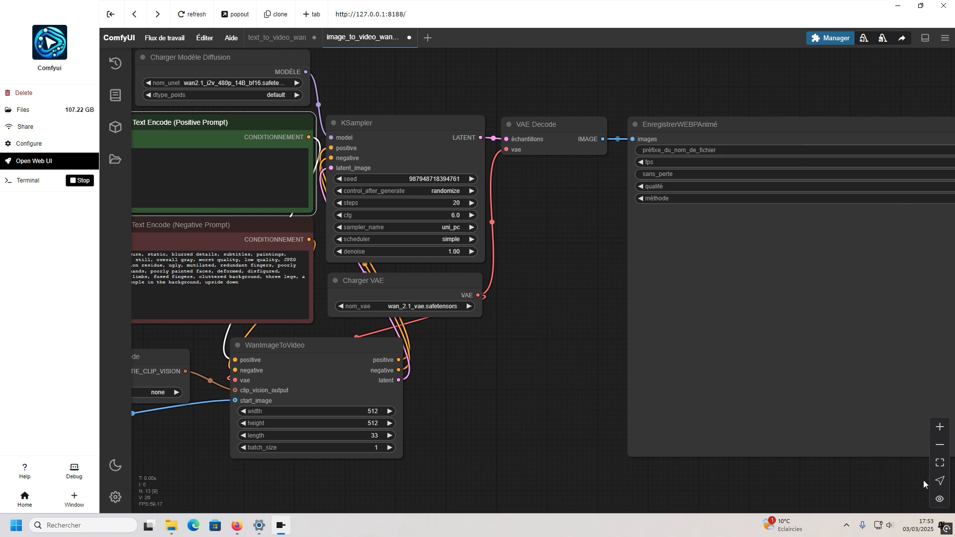
Hide the links between the graph's nodes and show them again
click(938, 482)
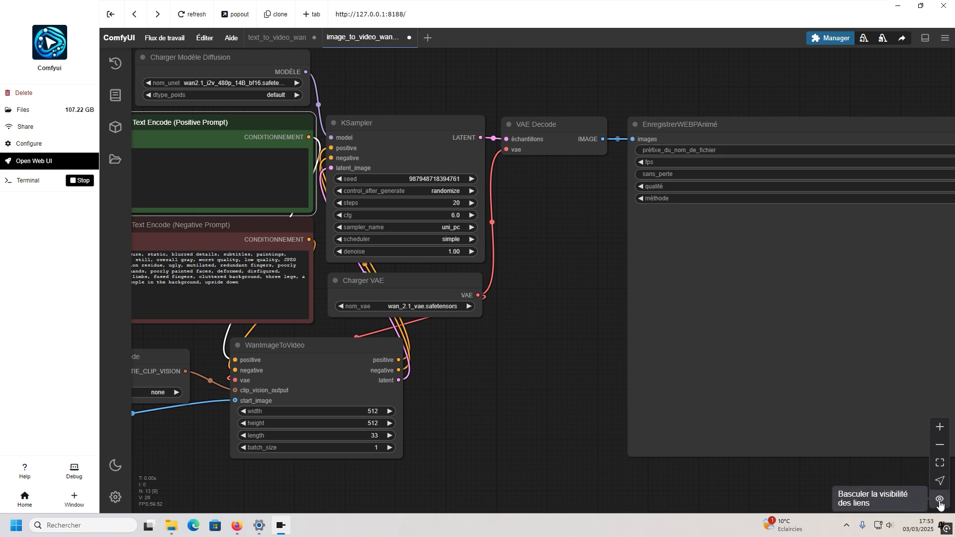
click(939, 499)
click(939, 499)
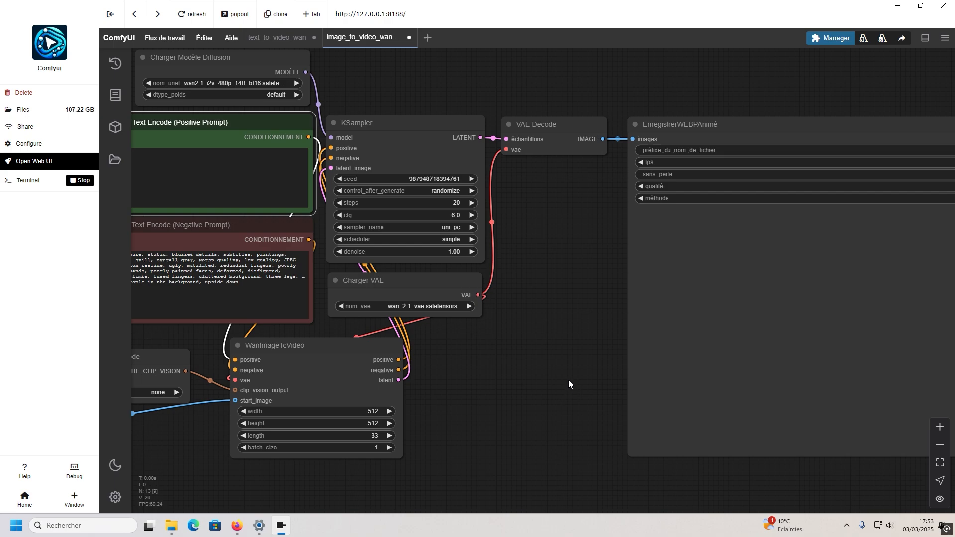
click(166, 39)
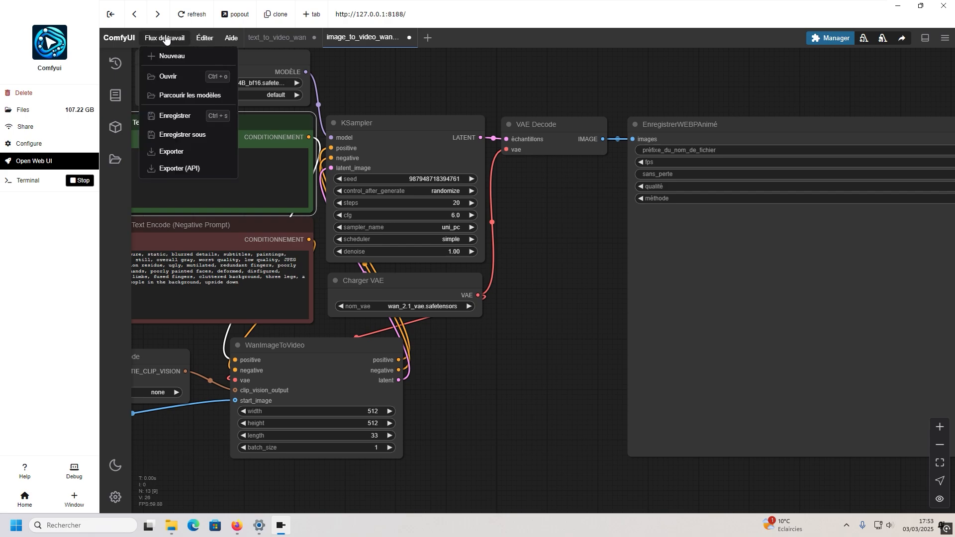
click(198, 40)
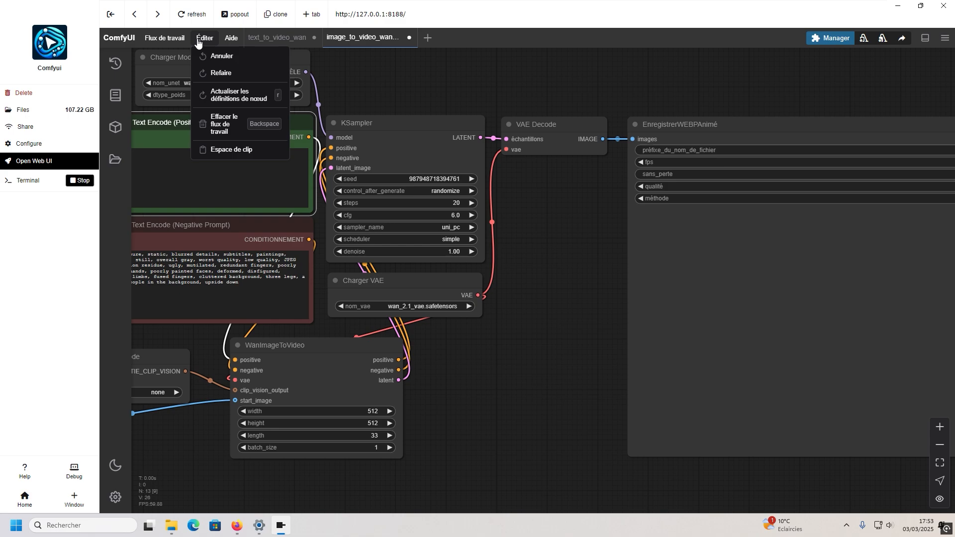
click(228, 40)
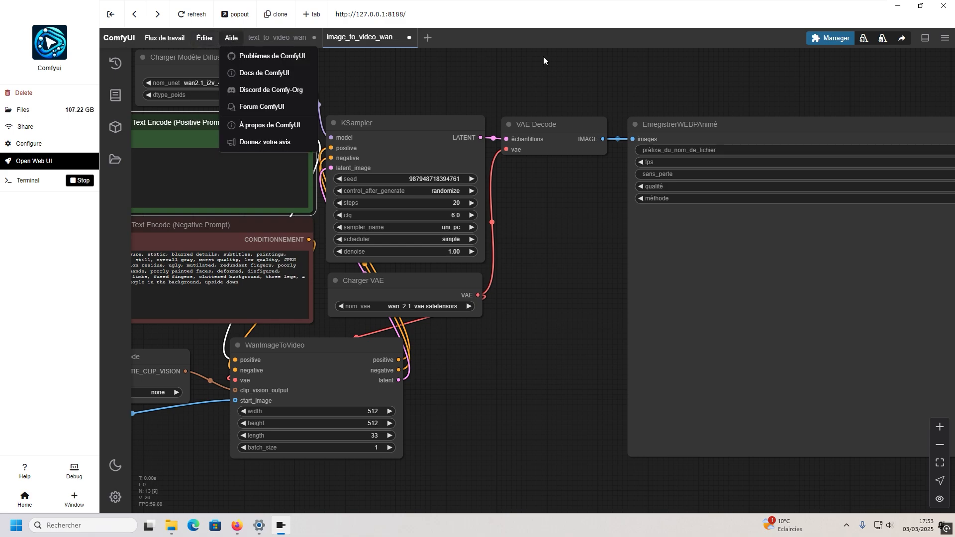
click(565, 77)
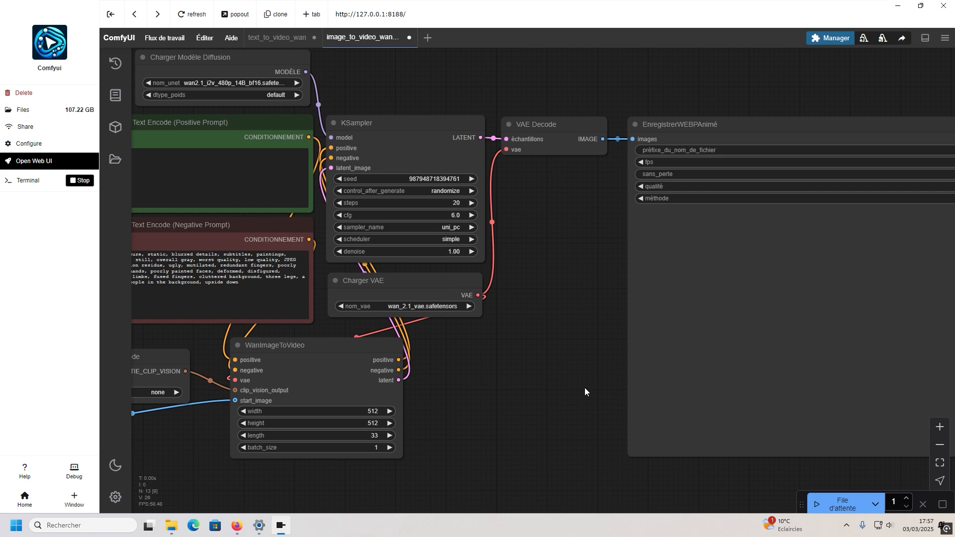
Queue the image-to-video workflow once and check in the terminal that the prompt is being processed
click(815, 507)
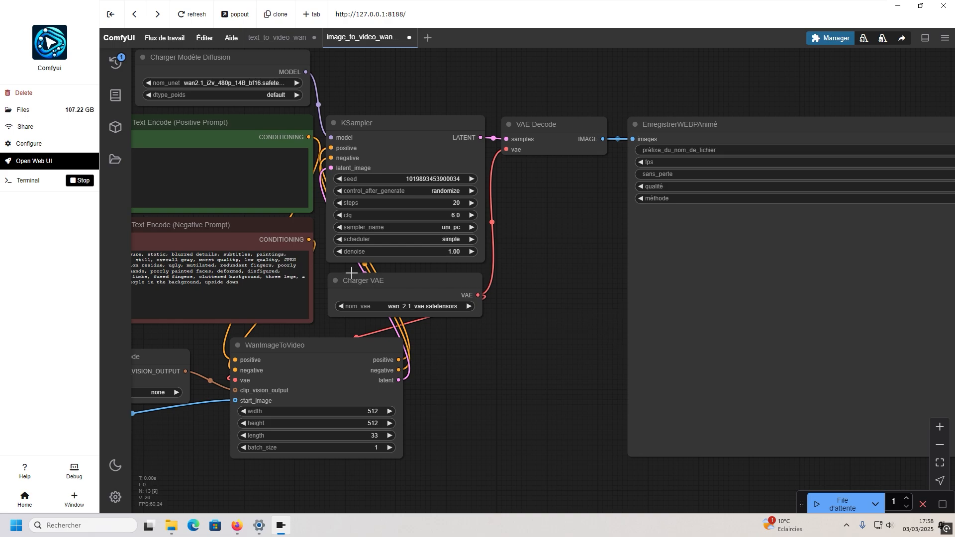
click(33, 186)
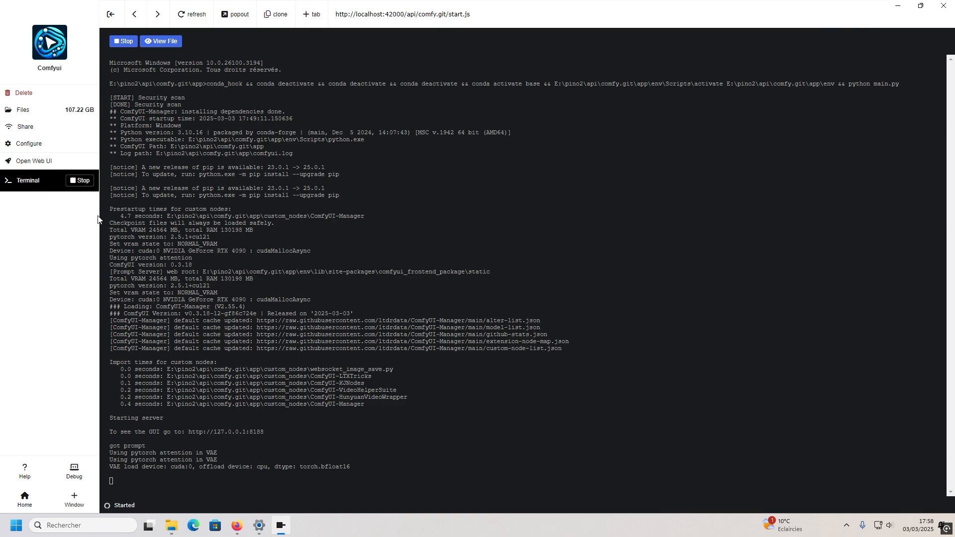
click(43, 166)
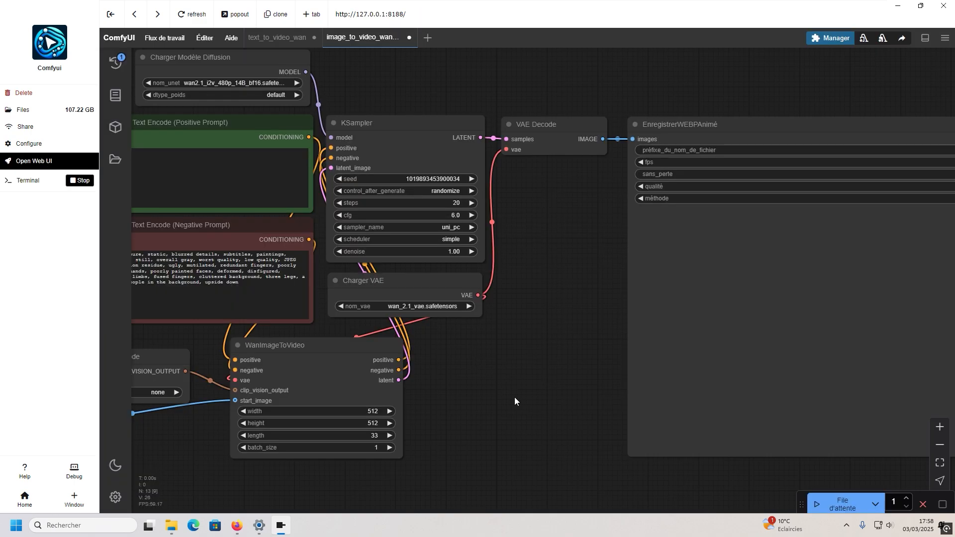
Queue the text_to_video_wan workflow twice with the cat prompt
click(277, 38)
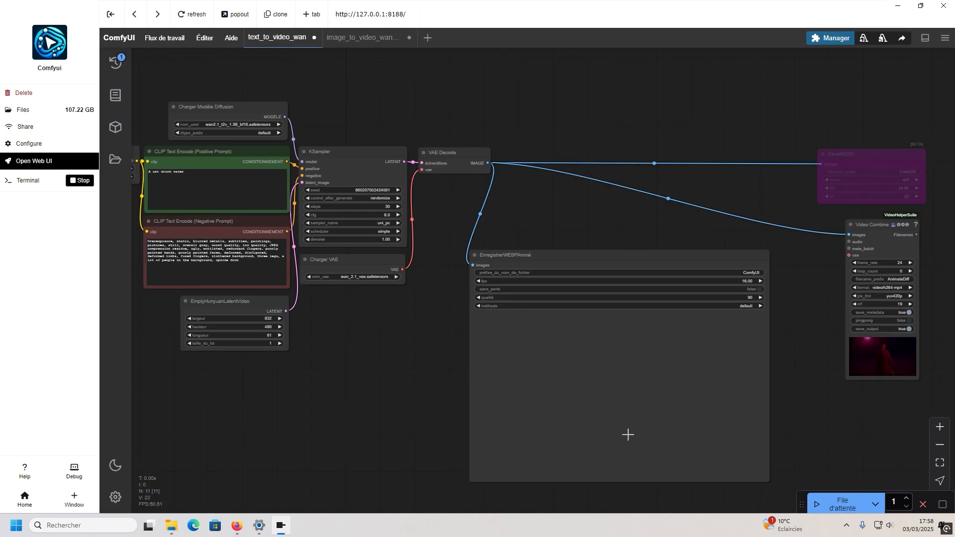
click(816, 507)
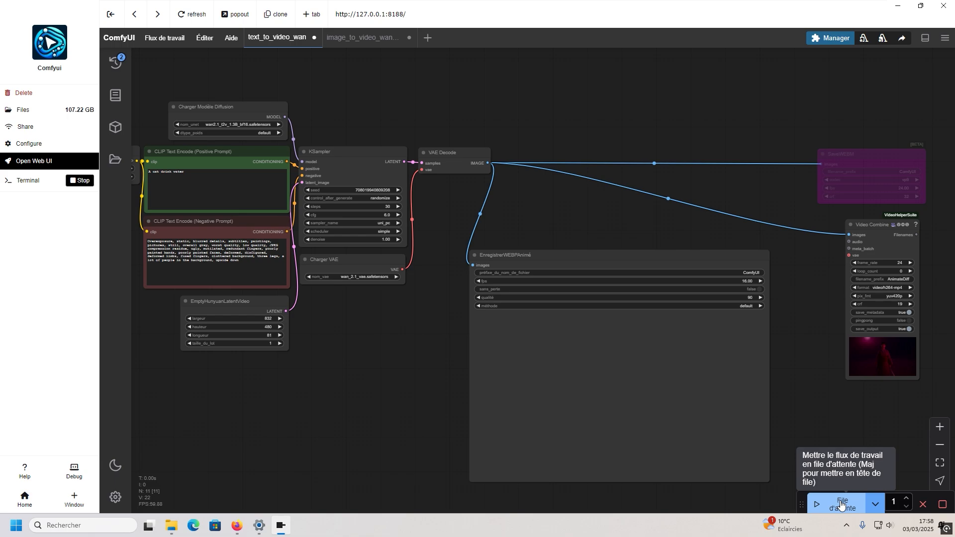
click(841, 505)
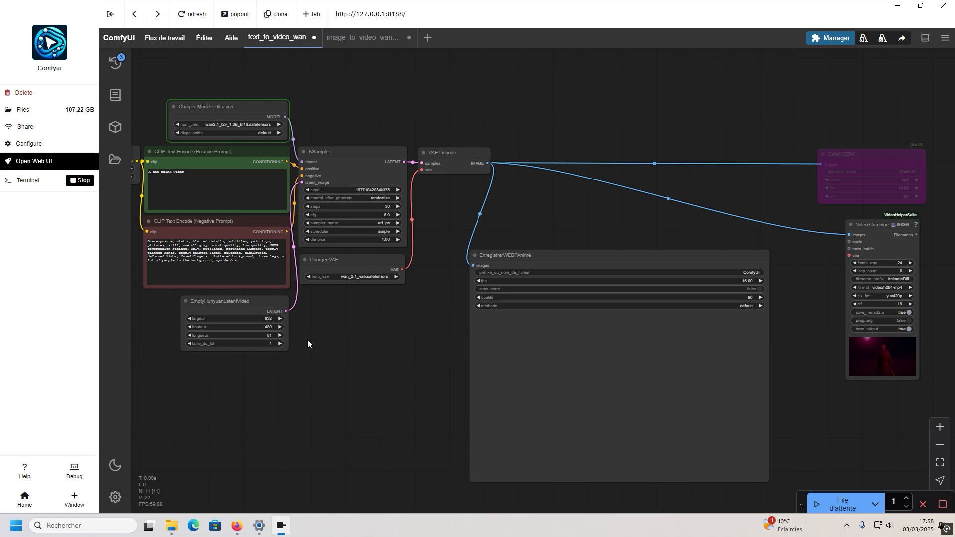
Follow the queued generations in the terminal and compare the video previews in the image-to-video and text-to-video workflows
click(363, 37)
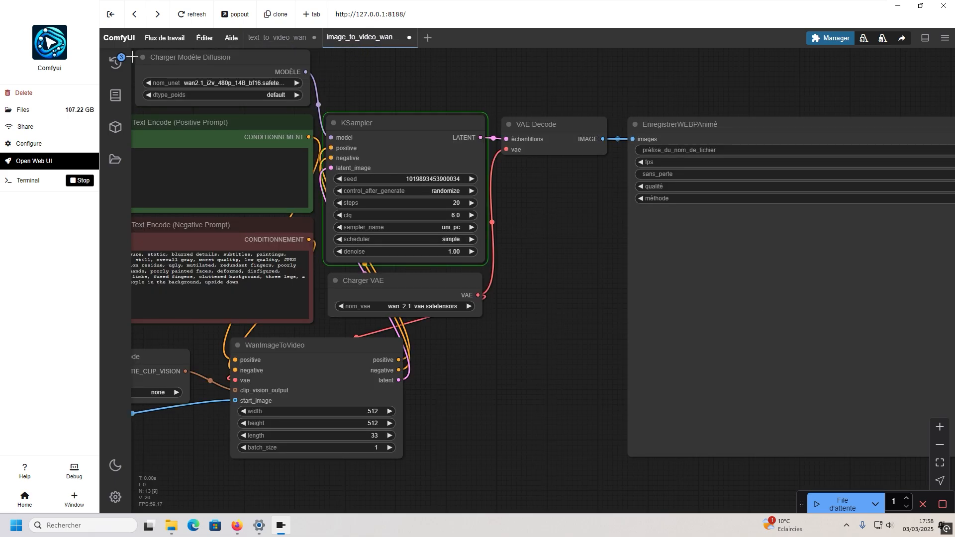
click(262, 39)
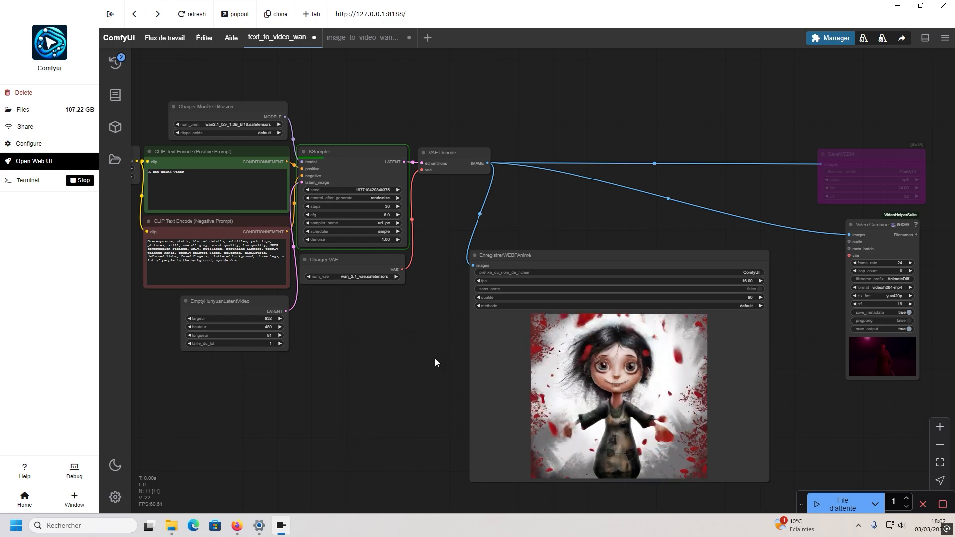
click(40, 182)
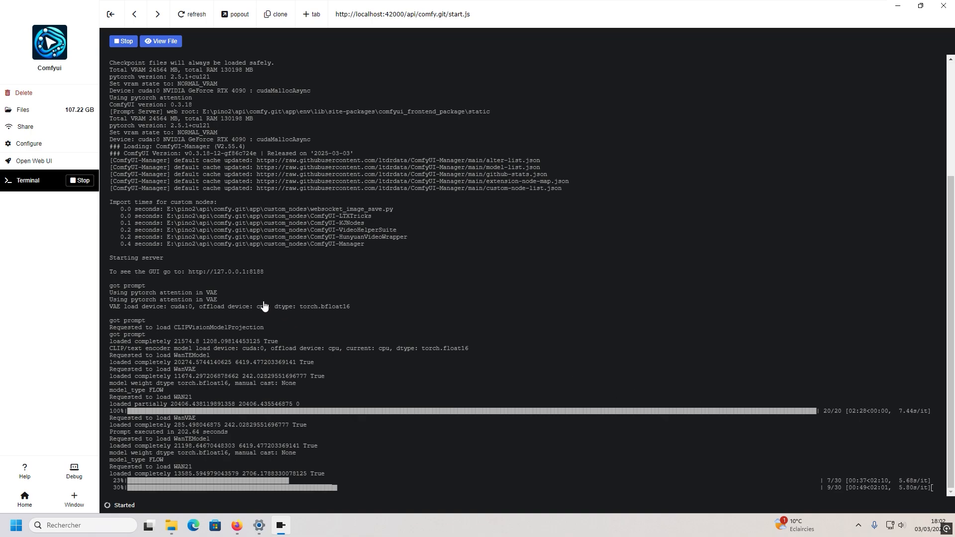
click(33, 166)
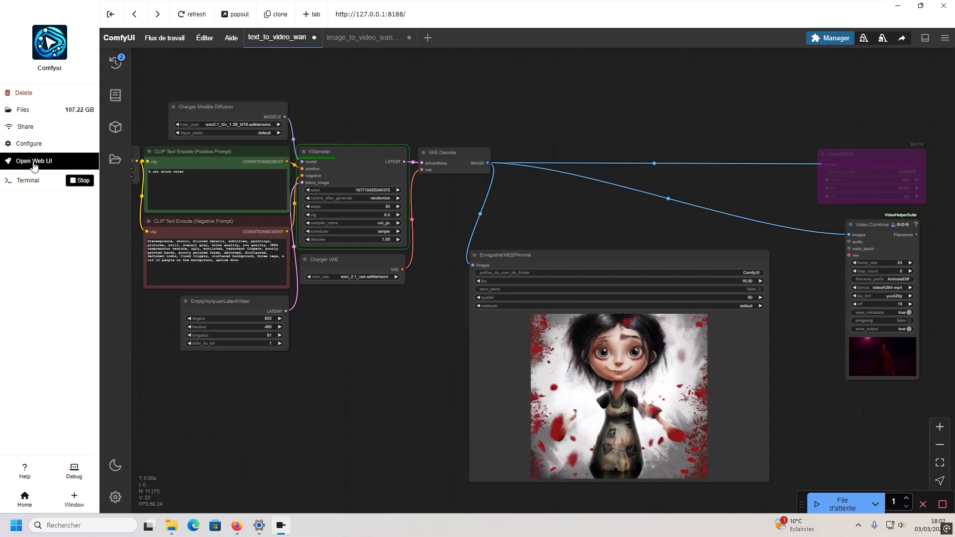
click(362, 37)
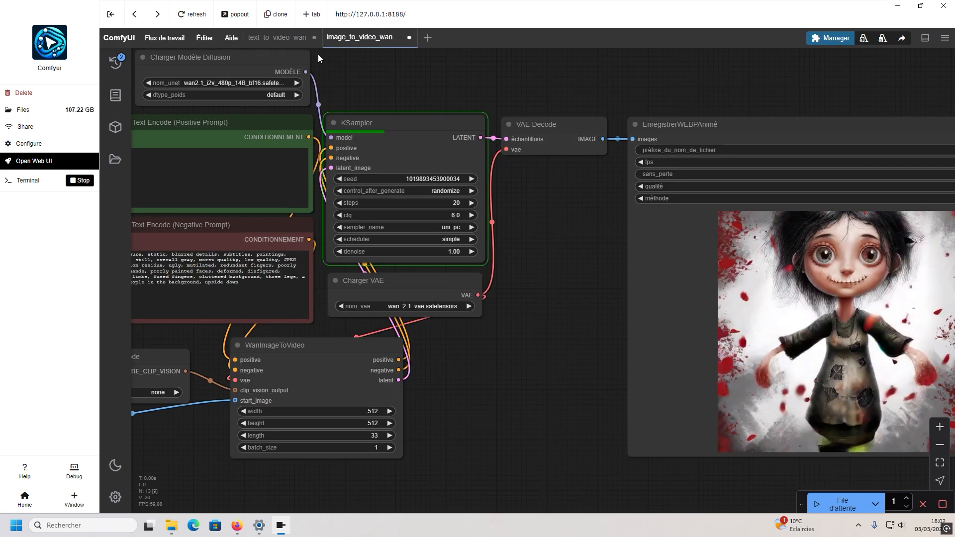
click(280, 39)
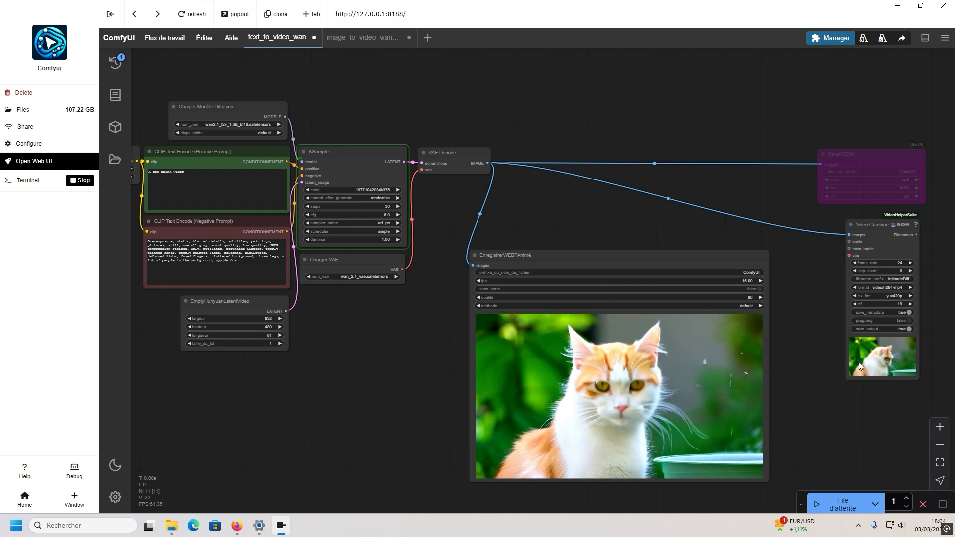
Save the Video Combine node's preview as AnimateDiff_00024.mp4 in Téléchargements and check the generation progress in the terminal
right_click(876, 360)
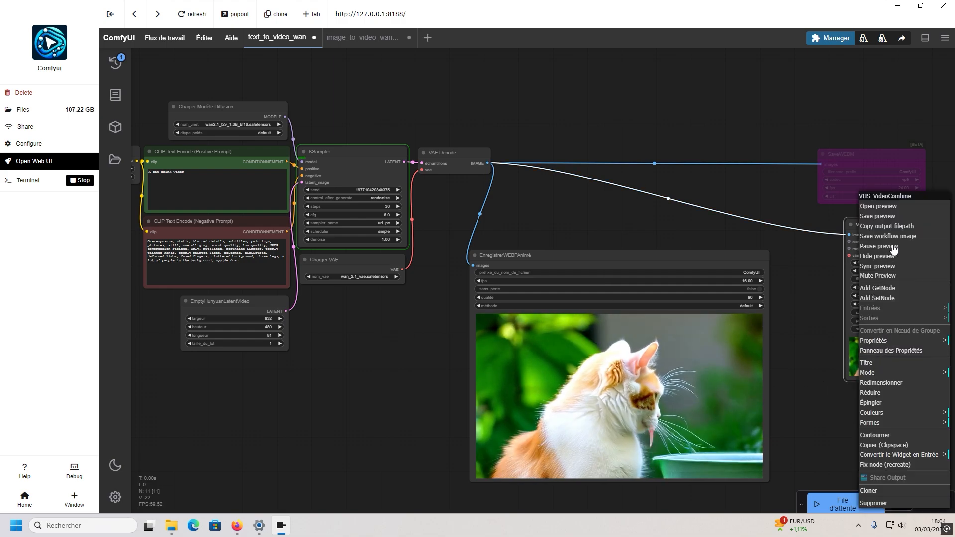
click(880, 217)
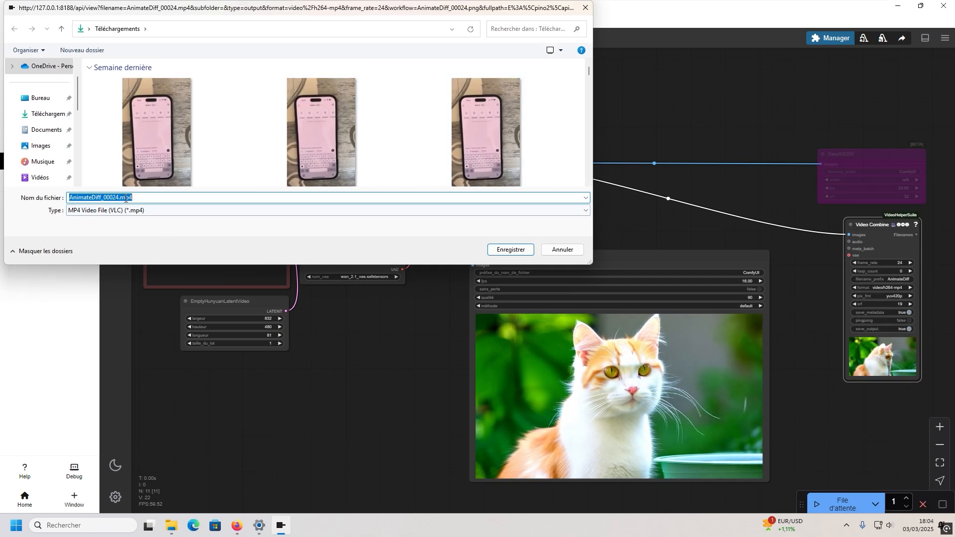
click(515, 250)
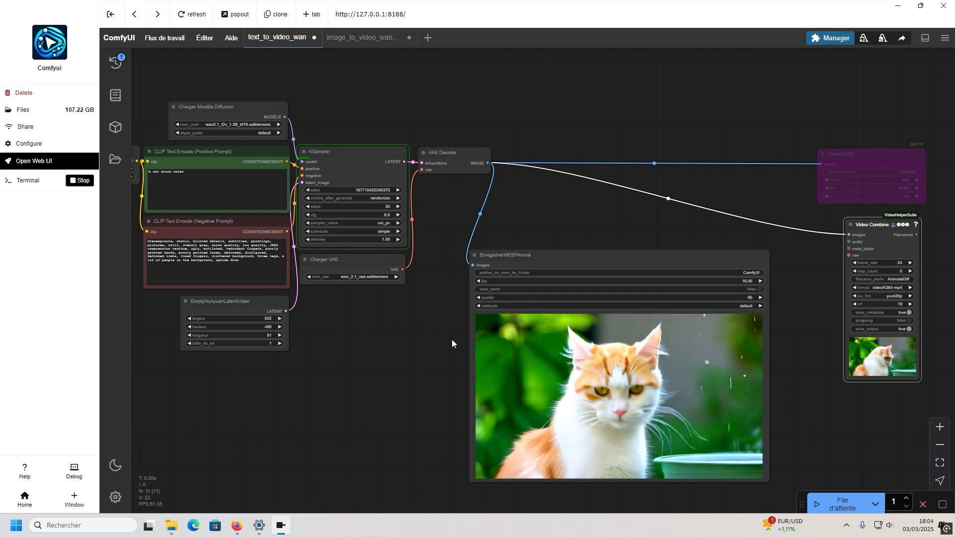
key(alt+Tab)
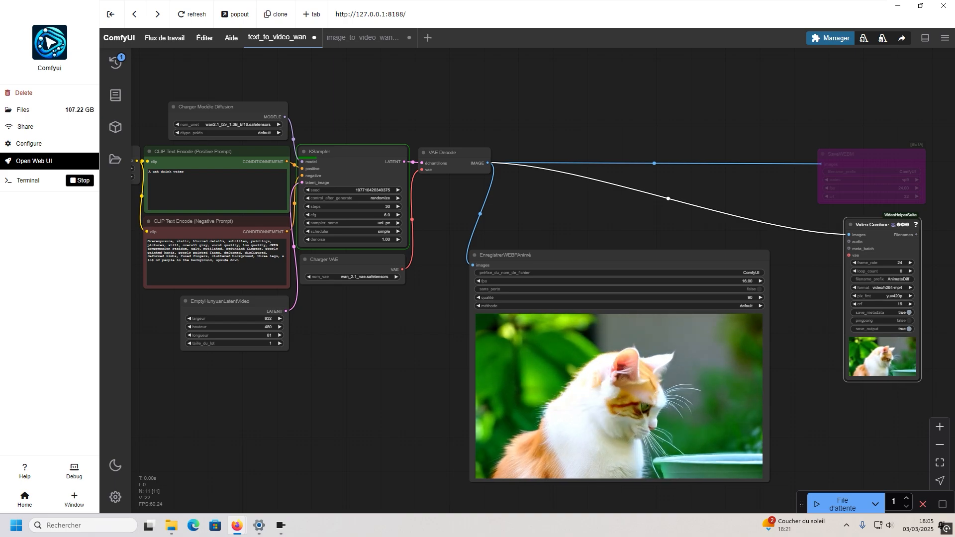
click(35, 185)
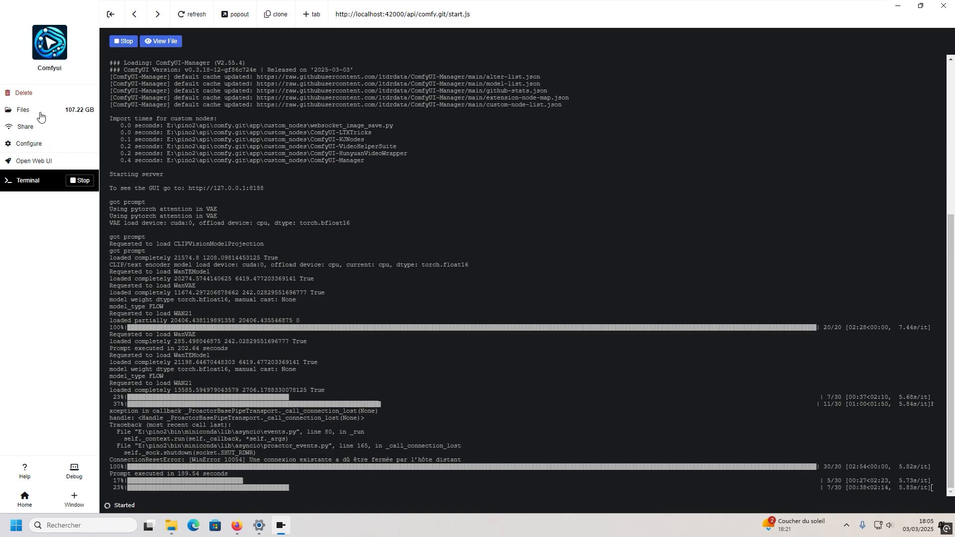
click(48, 163)
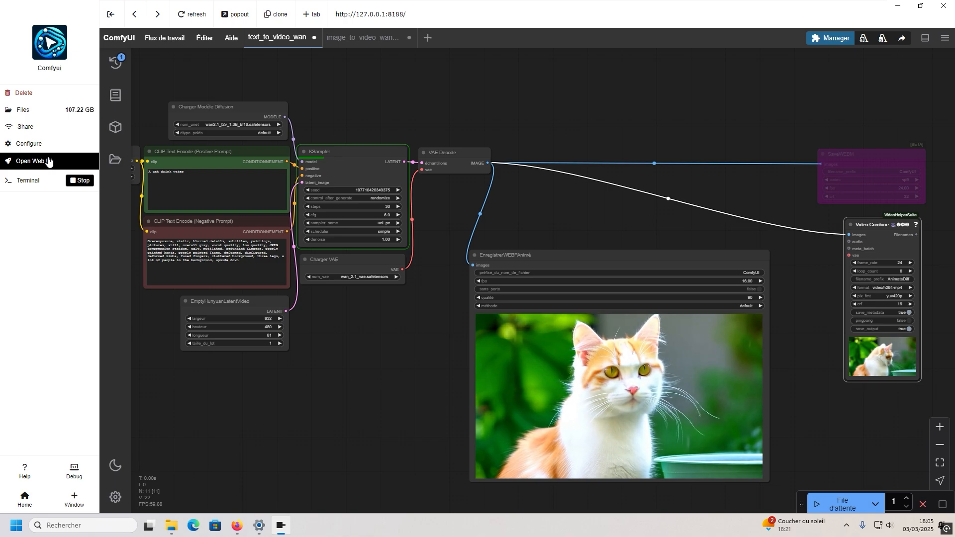
right_click(872, 359)
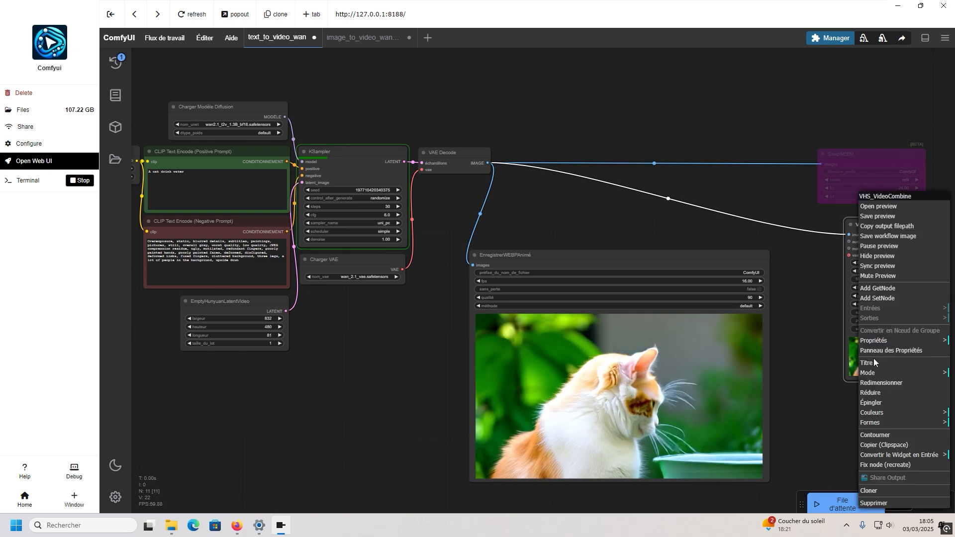
click(880, 216)
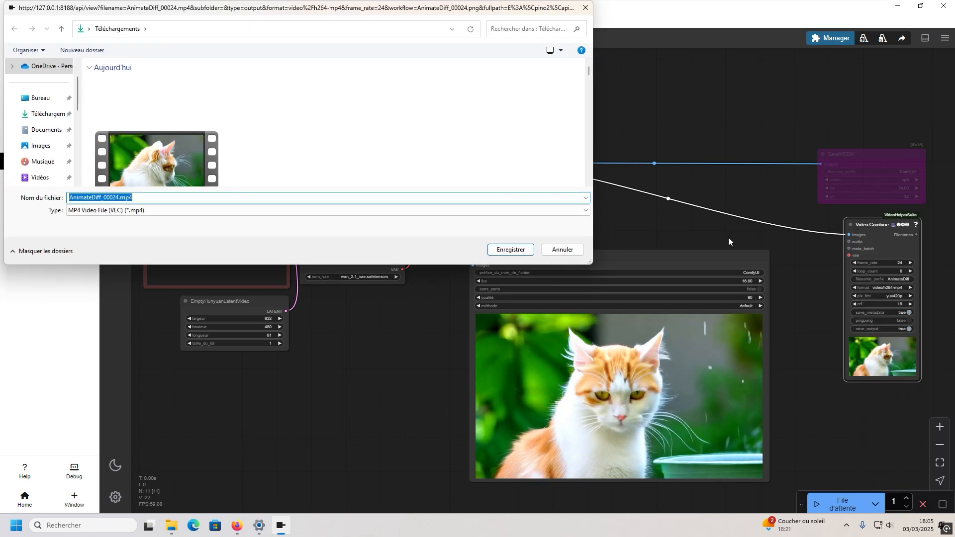
click(570, 249)
right_click(591, 363)
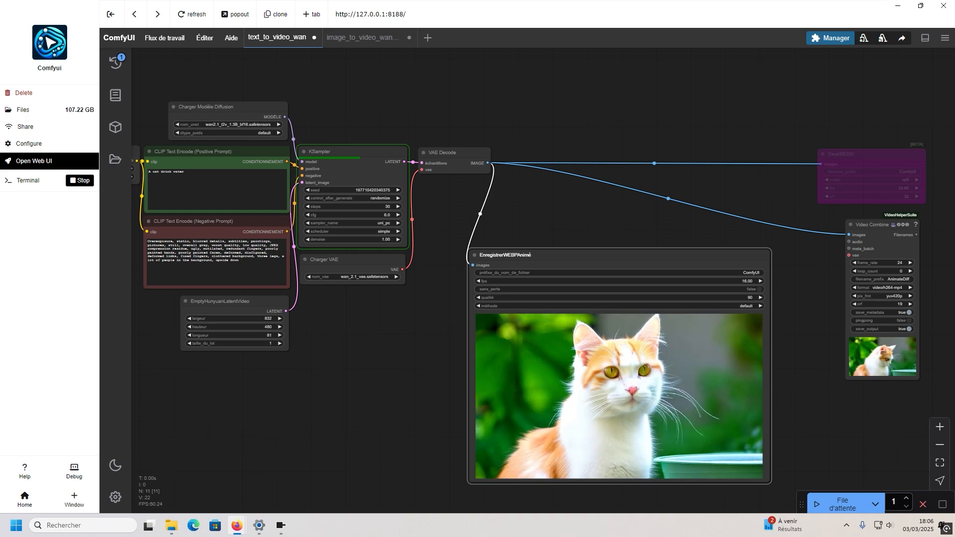
Replace the text-to-video positive prompt with the golden retriever puppy skiing description and set longueur in EmptyHunyuanLatentVideo to 101
click(939, 430)
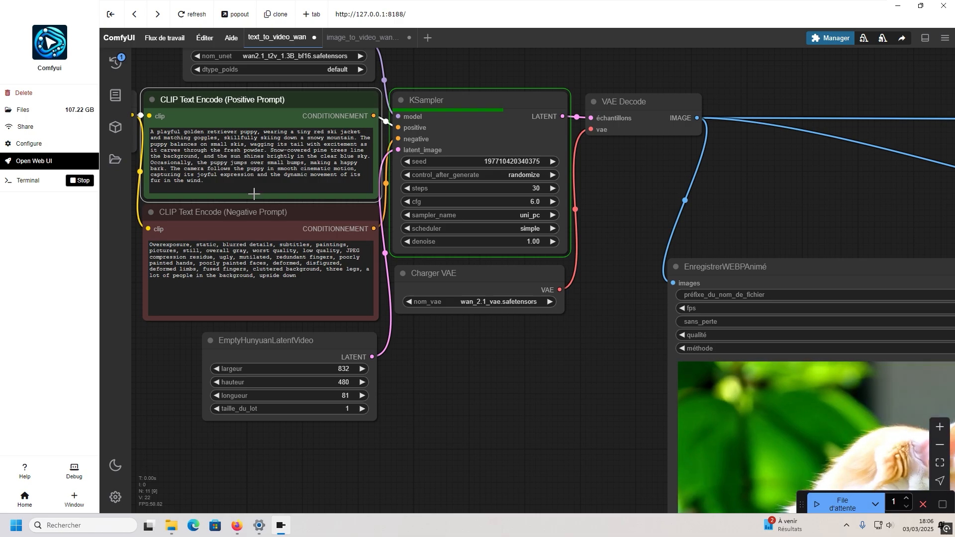
click(362, 397)
click(362, 396)
click(362, 396)
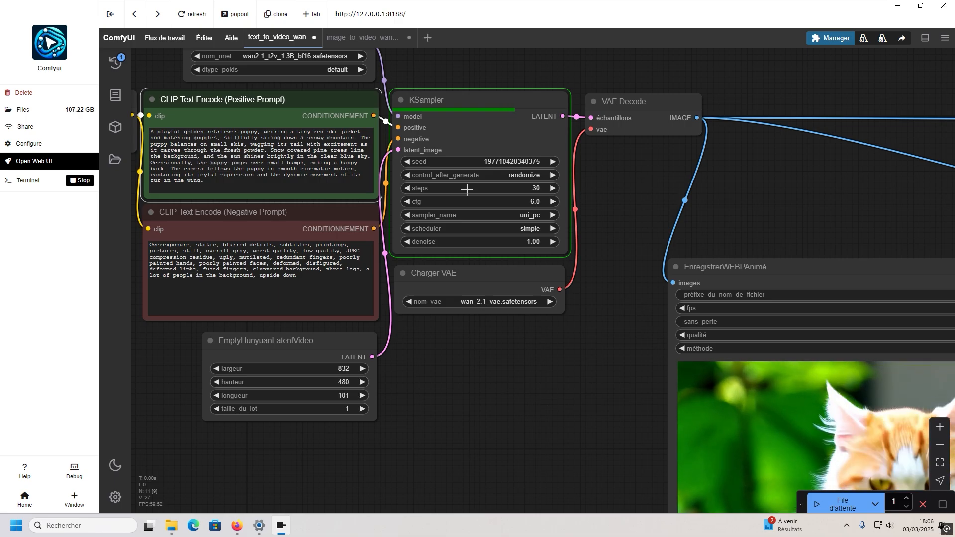
Check the running generation in the terminal and queue the text-to-video workflow with the puppy prompt
click(50, 172)
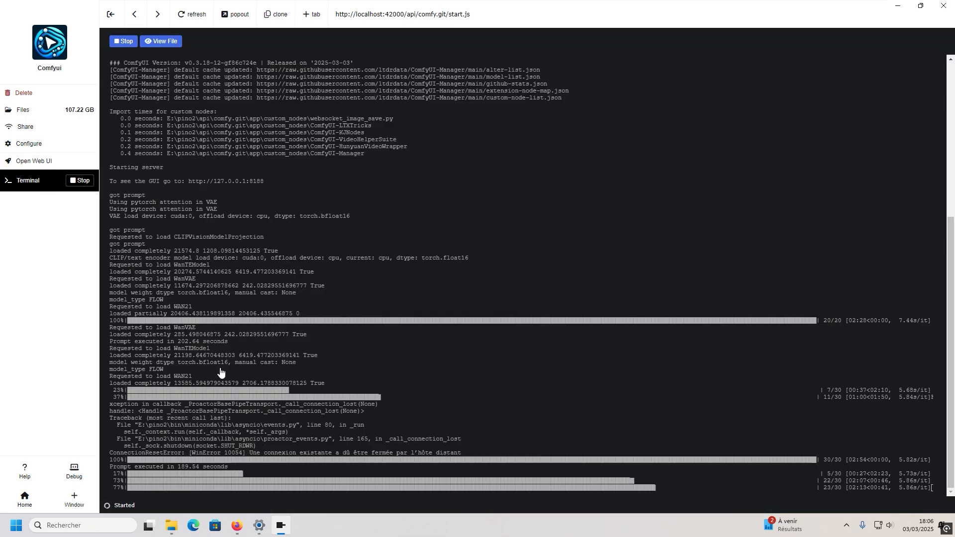
click(30, 161)
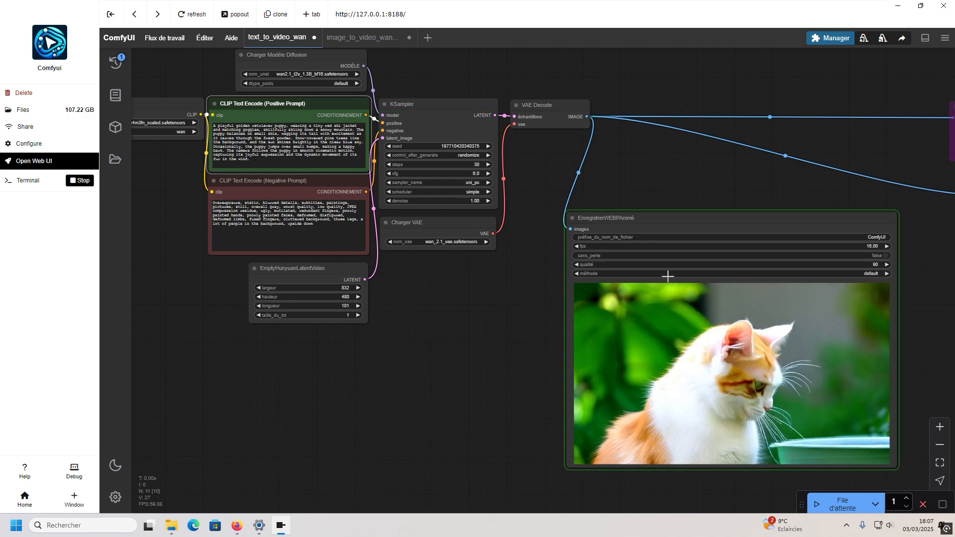
drag(480, 349, 354, 332)
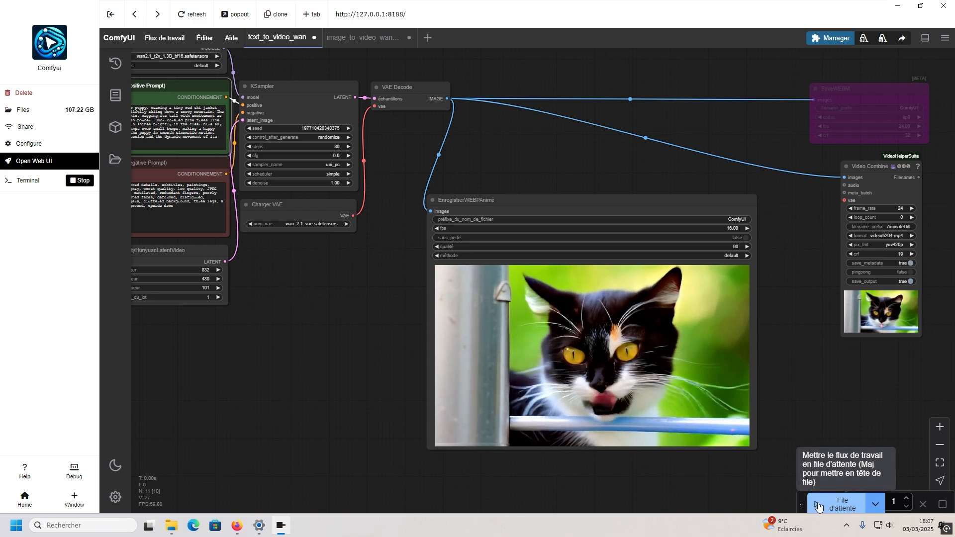
Monitor the puppy video generation in the terminal until it finishes, and view the result in the text-to-video workflow
click(29, 181)
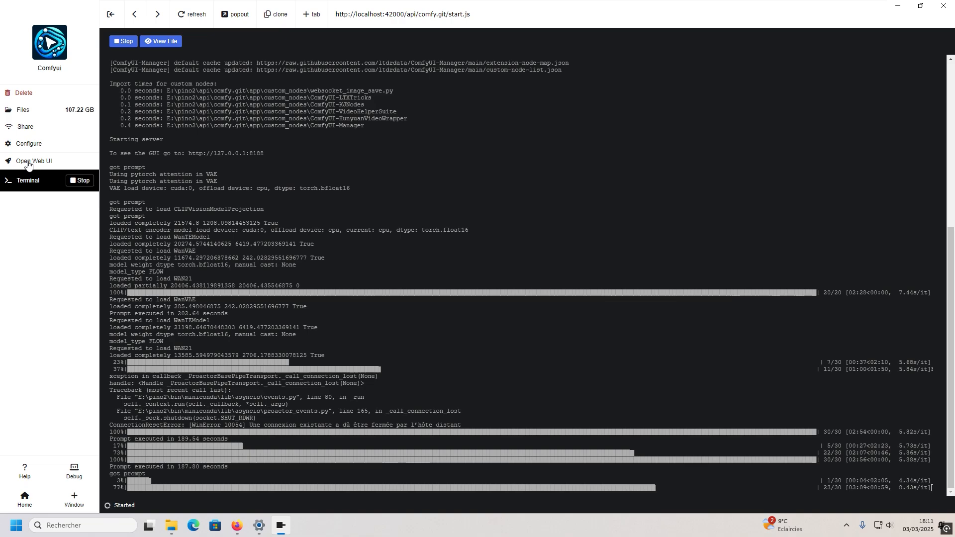
click(28, 162)
click(28, 182)
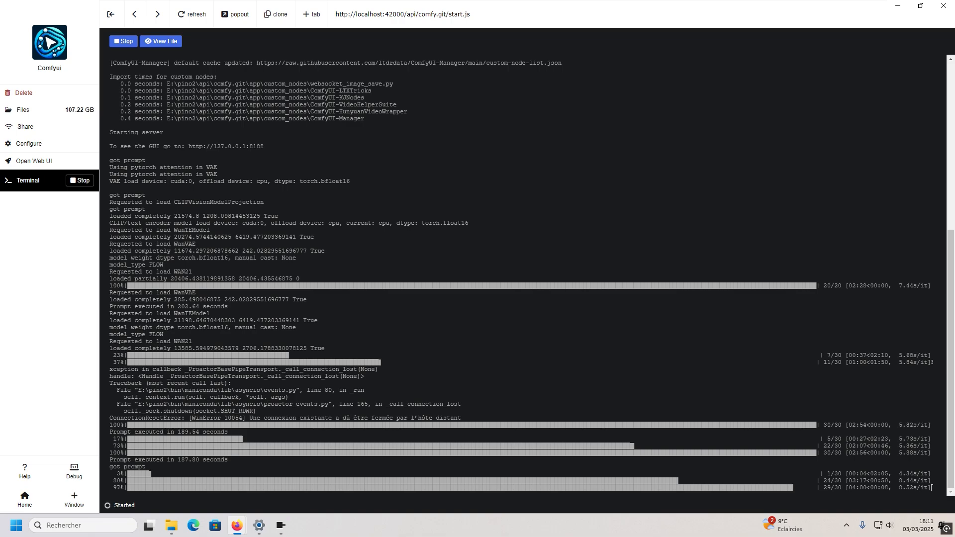
click(33, 160)
click(42, 181)
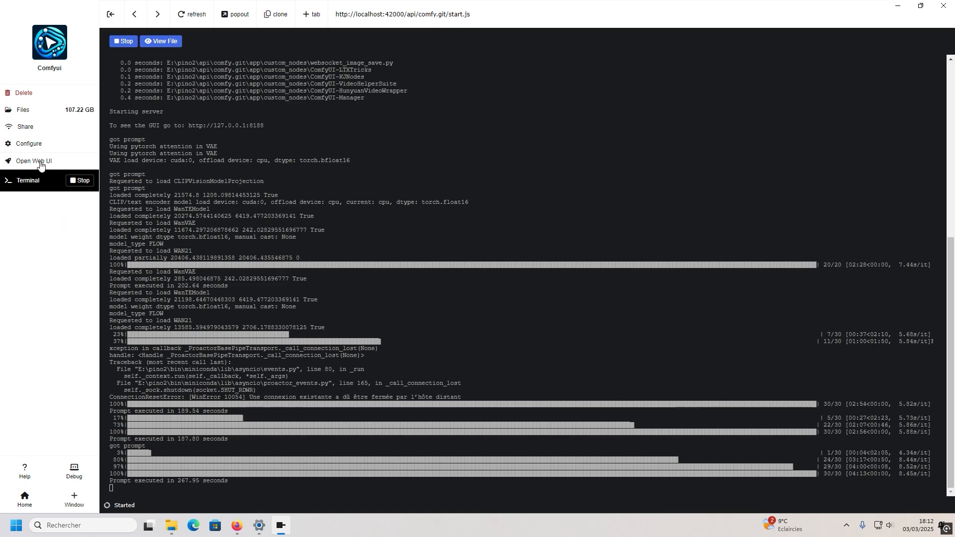
click(40, 164)
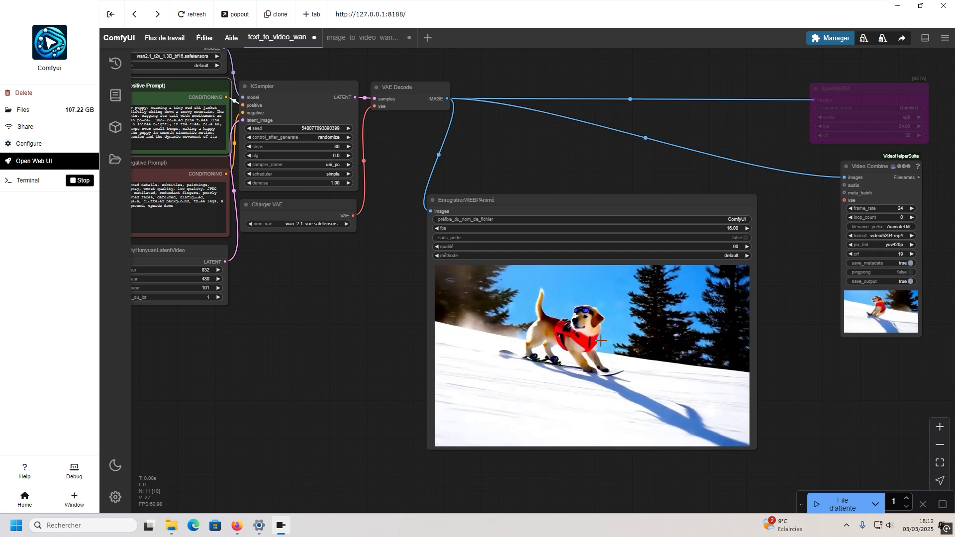
Save the EnregistrerWEBPAnimé node's puppy animation, and save the Video Combine node's preview as AnimateDiff_00026.mp4 in Téléchargements
right_click(605, 348)
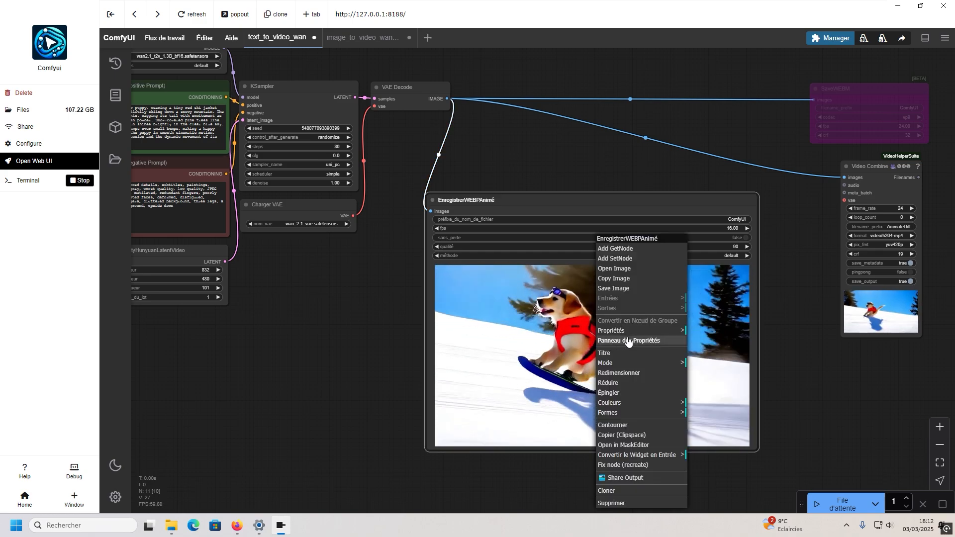
click(642, 288)
click(510, 249)
right_click(880, 304)
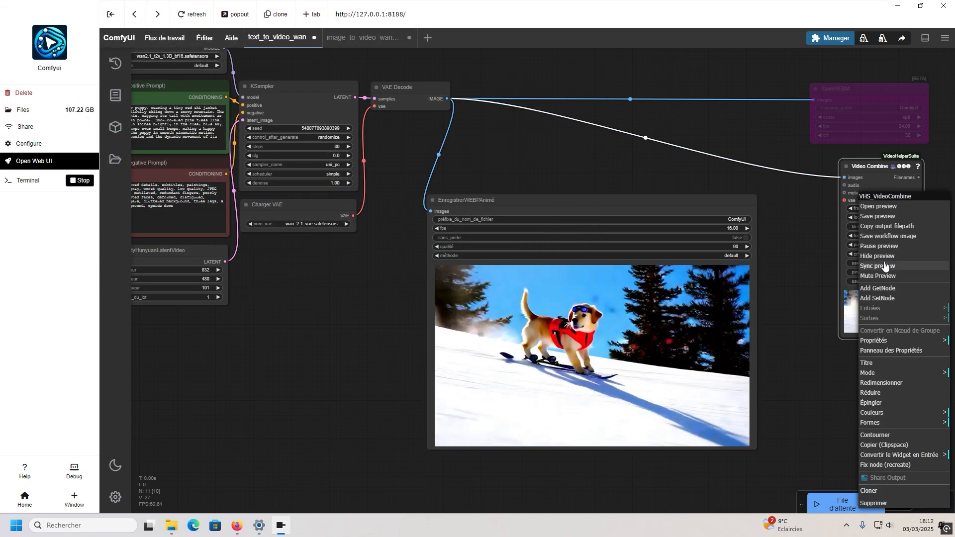
click(877, 216)
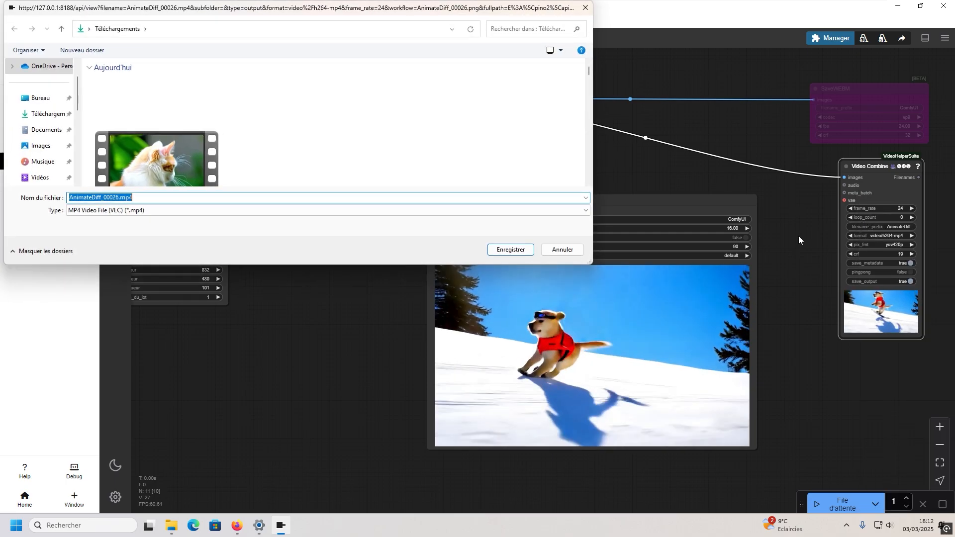
click(496, 251)
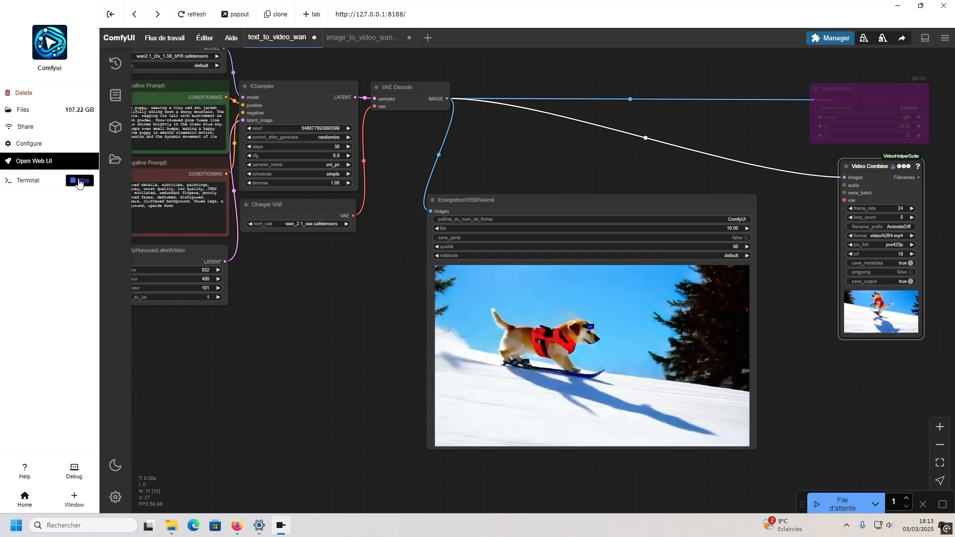
Stop the running ComfyUI server, return to Pinokio's home page and open the Discover page of scripts
click(77, 181)
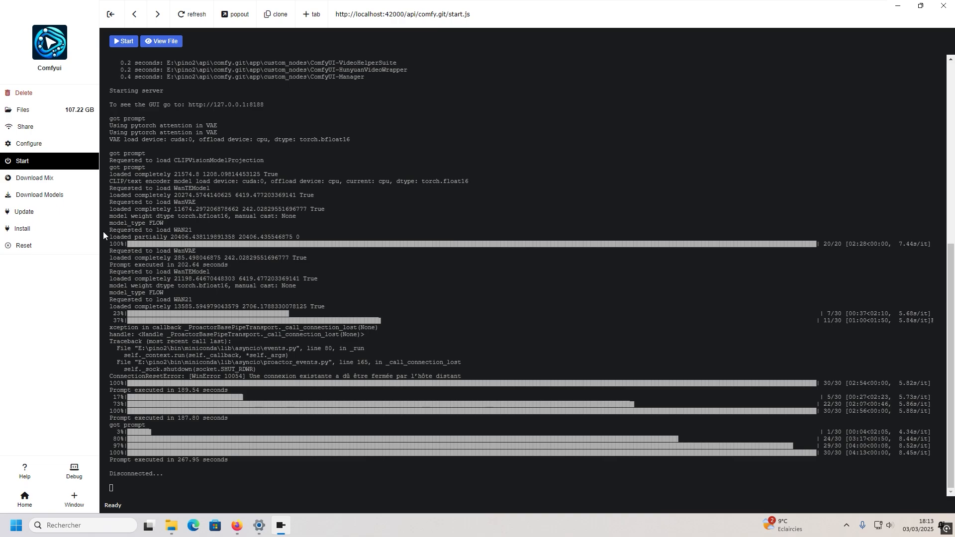
click(23, 499)
scroll(159, 216, down, 2)
scroll(162, 214, up, 2)
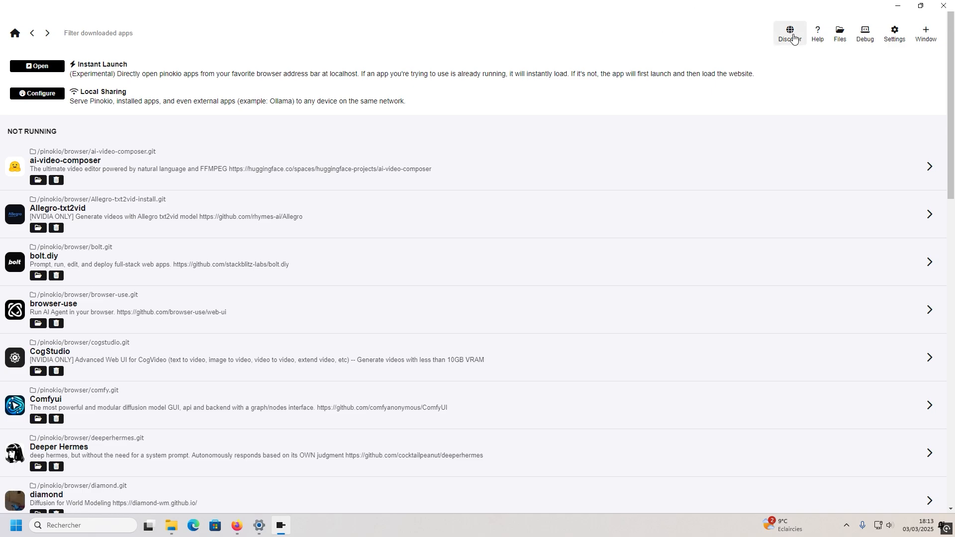
click(791, 36)
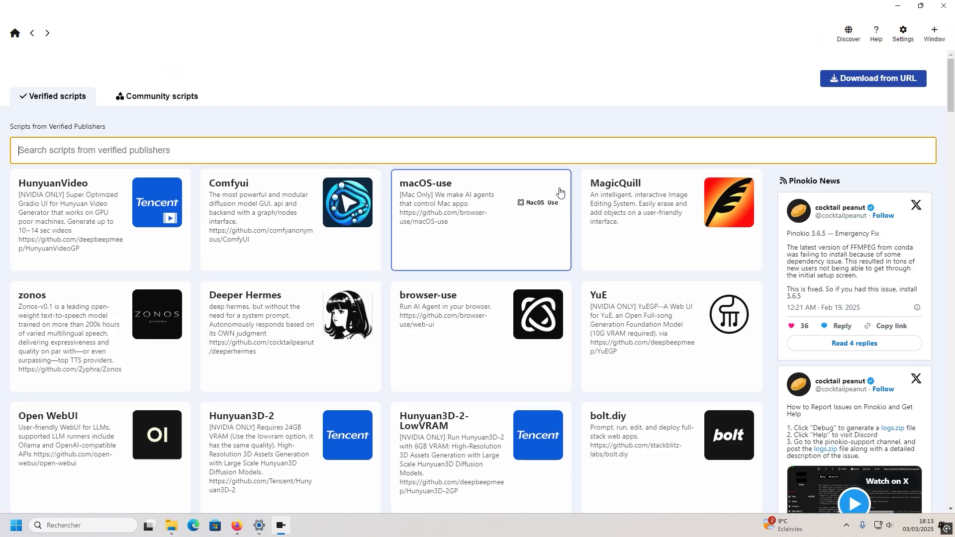